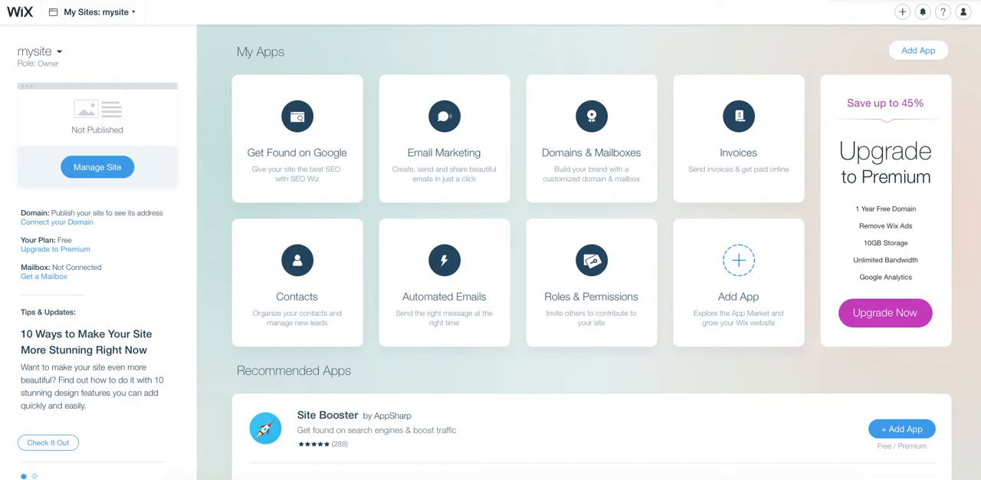
# - Create a new site in the Portfolio & CV category and choose to build it from a template with the Wix Editor
pyautogui.click(54, 16)
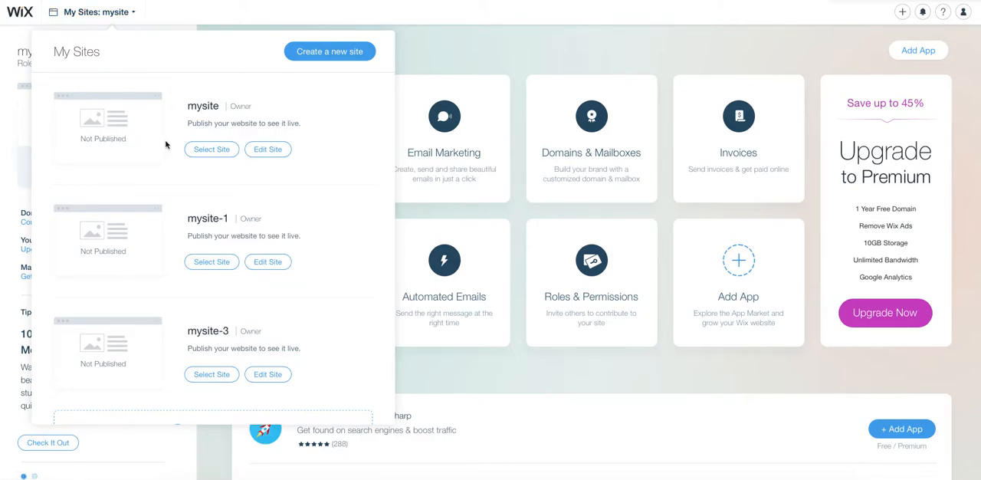
pyautogui.scroll(-2, 166, 145)
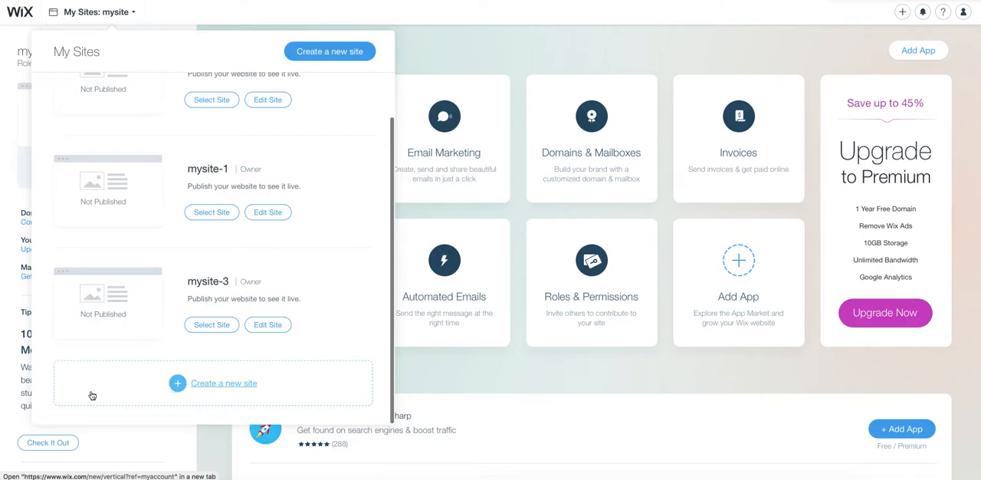
pyautogui.click(239, 388)
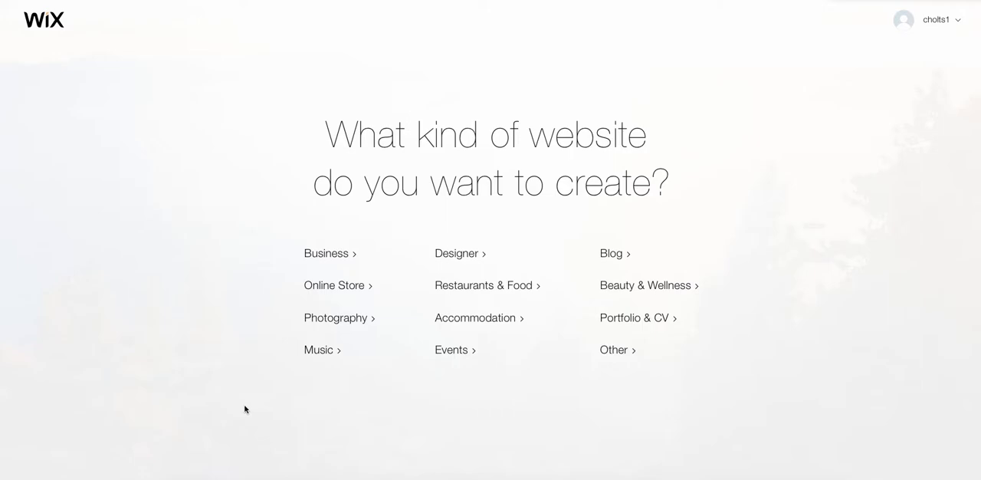
pyautogui.click(629, 321)
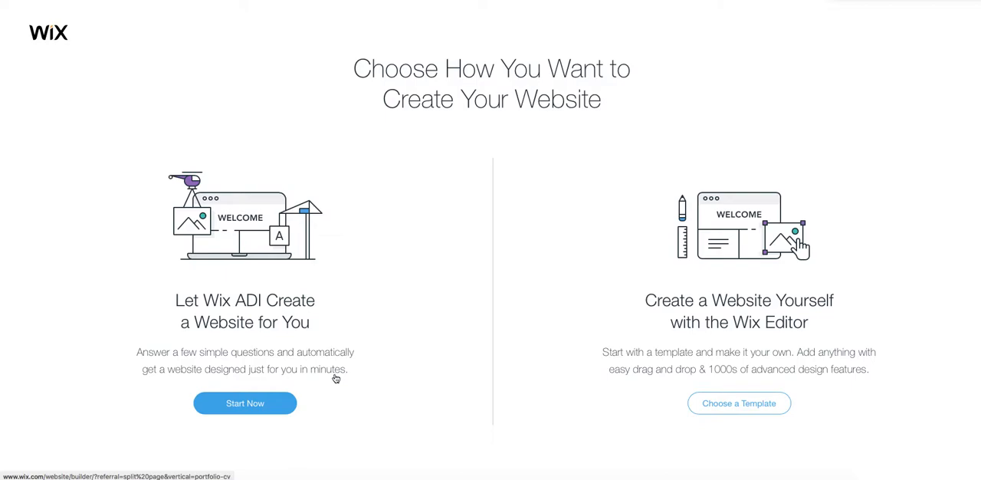
pyautogui.click(740, 404)
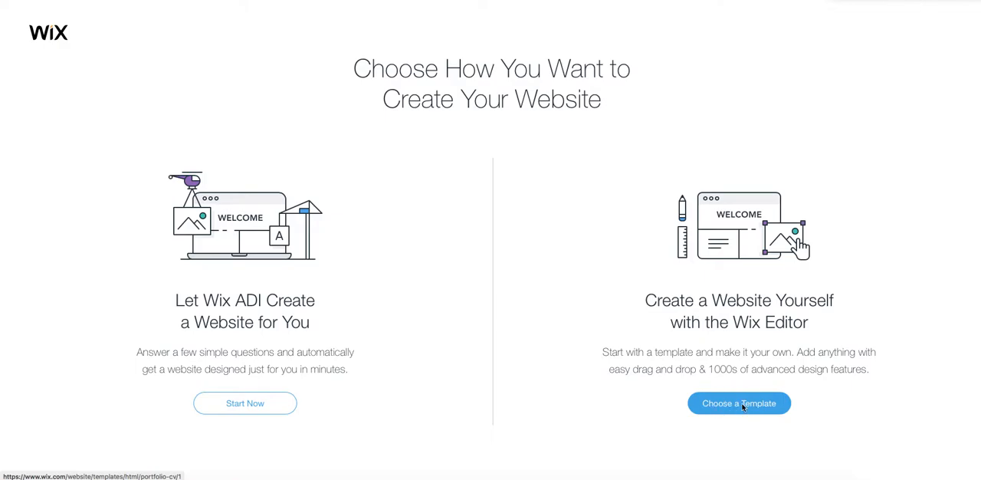
# - Browse the Portfolio & CV templates and open a preview of the Curriculum Vitae template
pyautogui.scroll(-1, 742, 407)
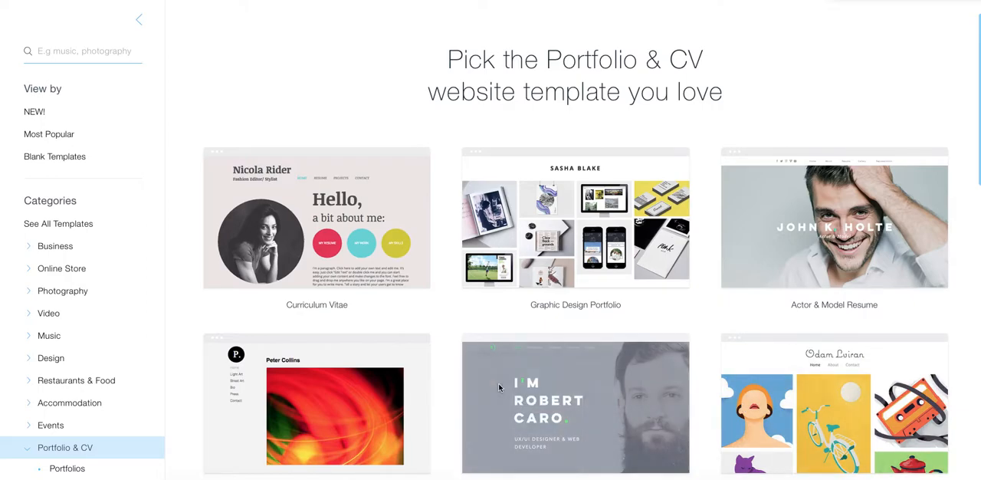
pyautogui.scroll(-5, 450, 381)
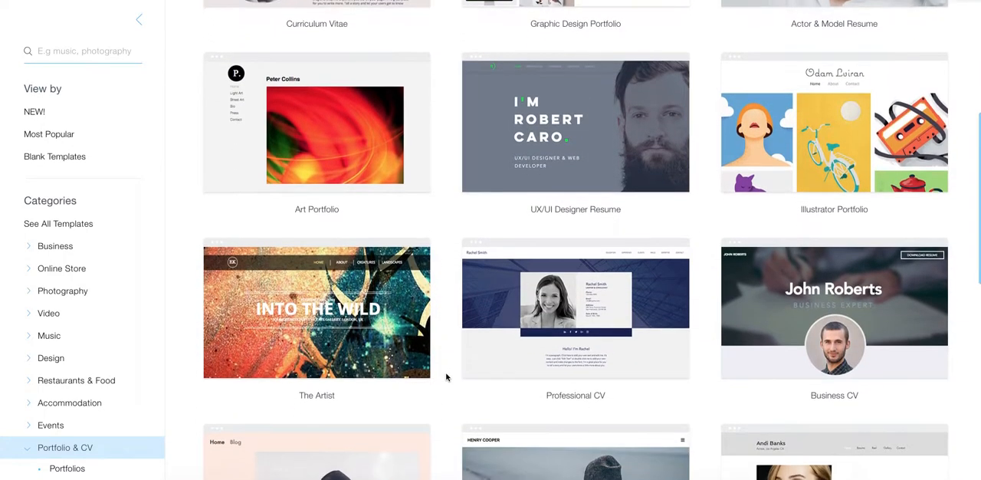
pyautogui.scroll(6, 446, 376)
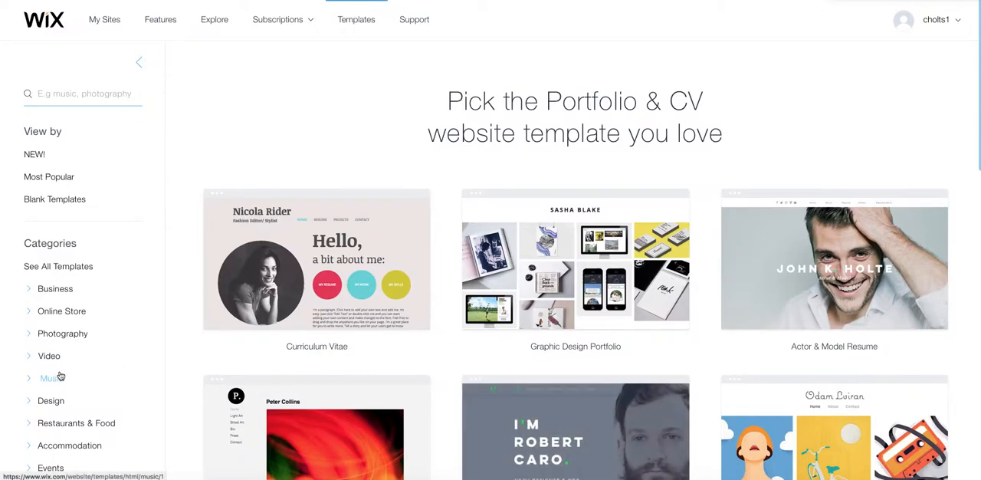
pyautogui.scroll(-3, 71, 408)
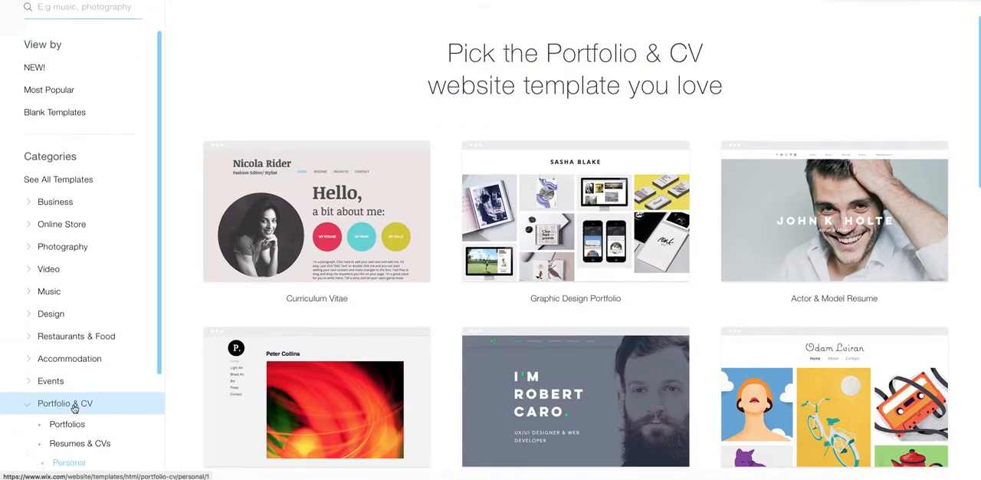
pyautogui.scroll(2, 74, 409)
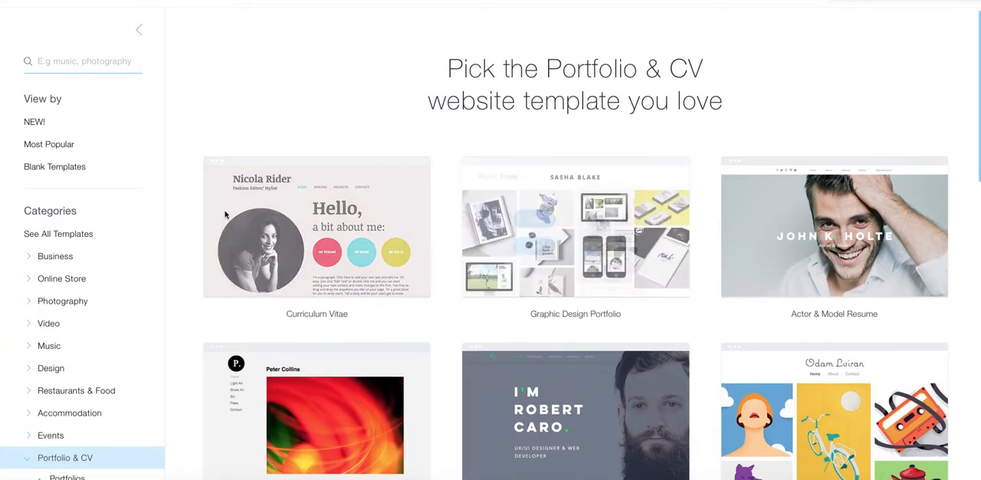
pyautogui.moveTo(262, 199)
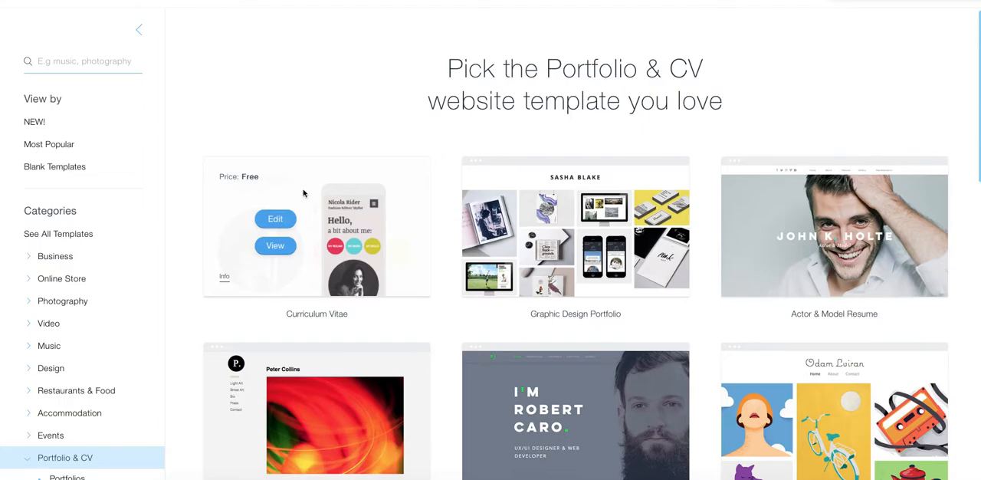
pyautogui.click(276, 247)
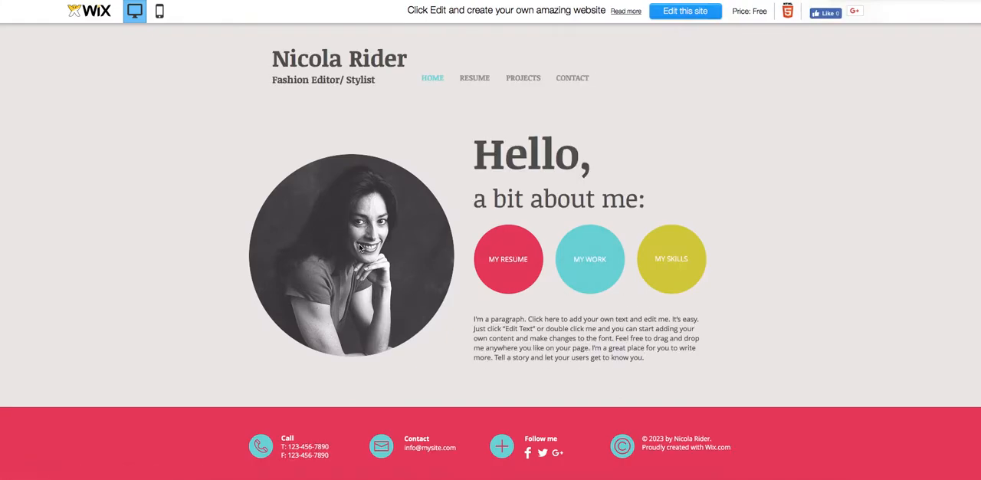
# - Look through the Resume and Projects pages of the Curriculum Vitae template preview
pyautogui.click(509, 265)
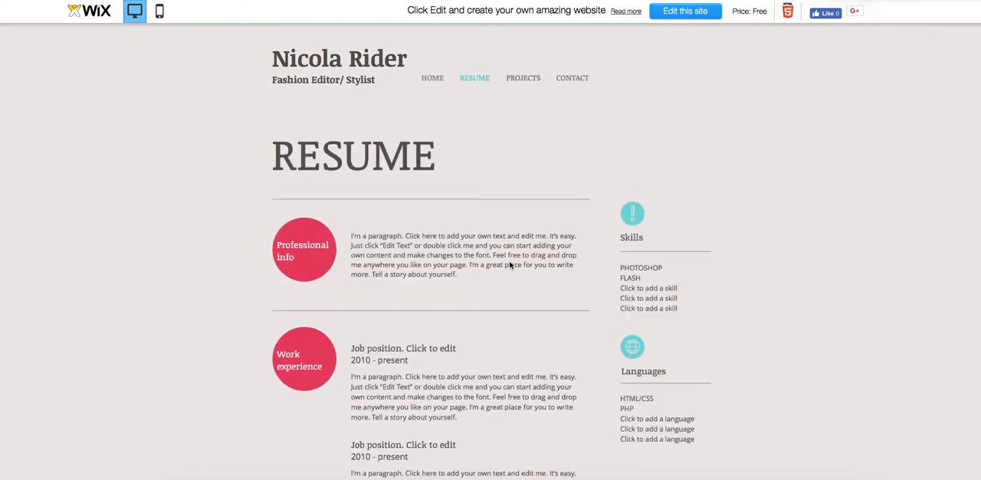
pyautogui.scroll(-1, 510, 265)
pyautogui.scroll(-6, 509, 265)
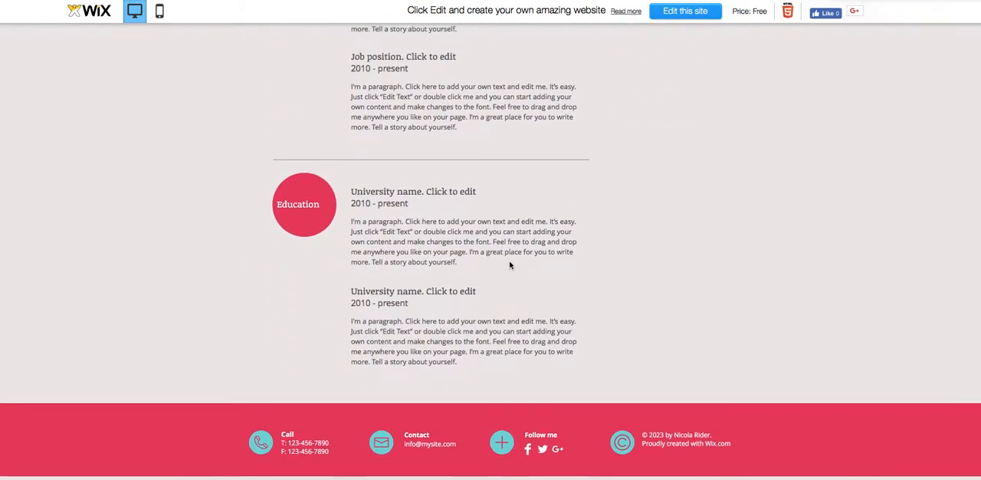
pyautogui.scroll(6, 509, 265)
pyautogui.scroll(2, 510, 265)
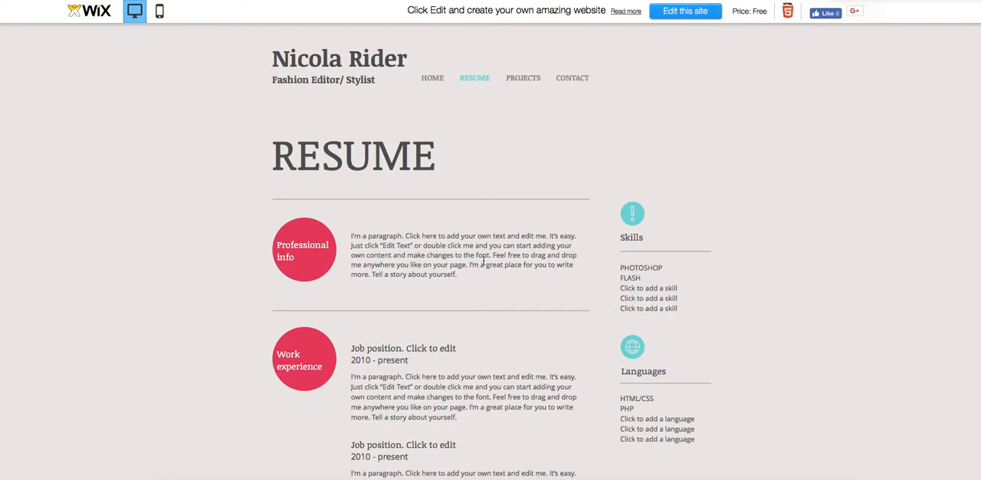
pyautogui.click(523, 77)
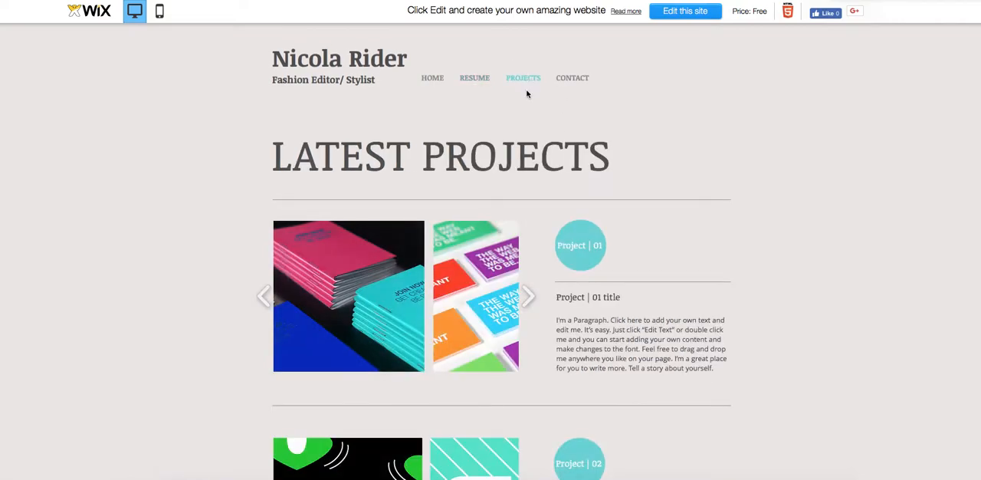
pyautogui.scroll(-5, 527, 94)
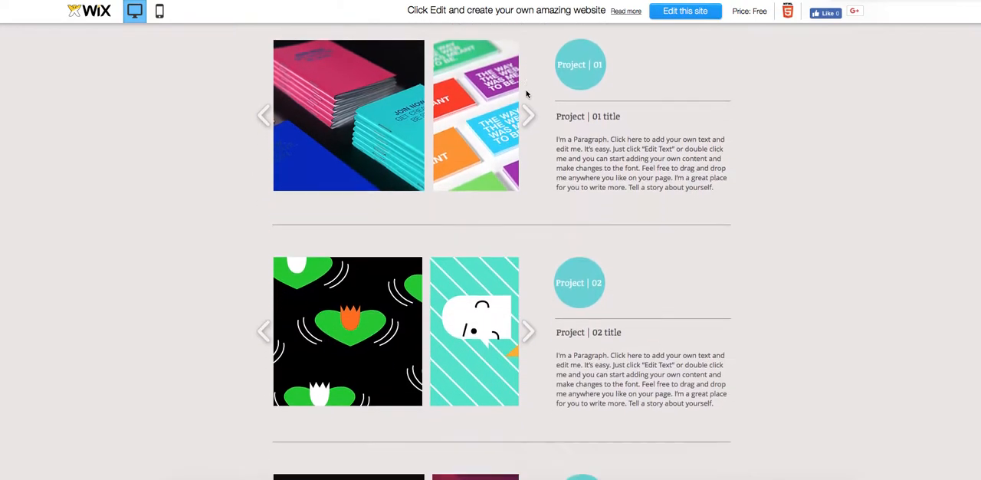
pyautogui.scroll(4, 526, 94)
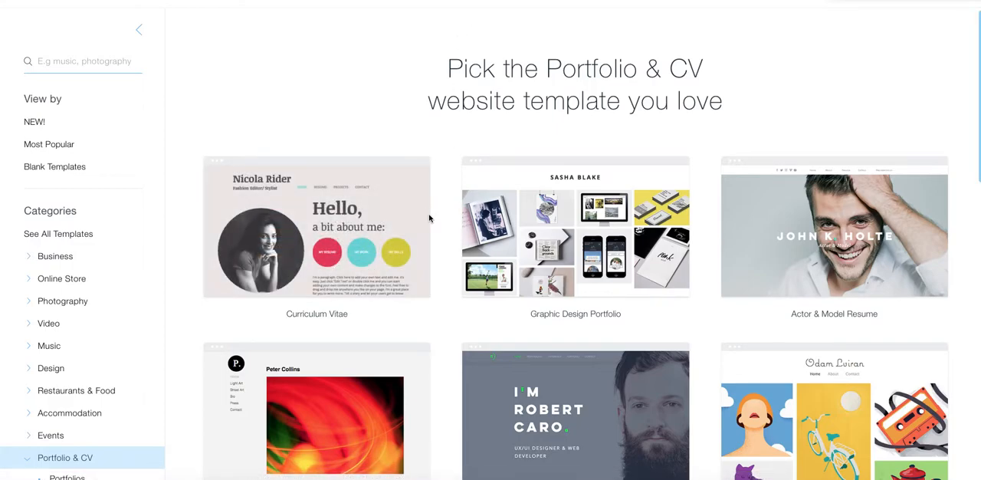
# - Open the UX/UI Designer Resume template for editing
pyautogui.scroll(-3, 449, 223)
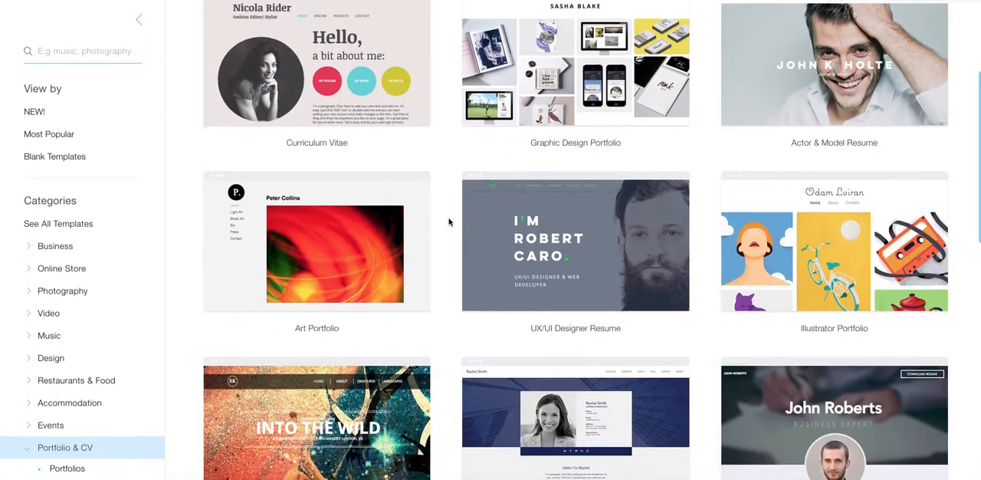
pyautogui.moveTo(544, 232)
pyautogui.click(533, 199)
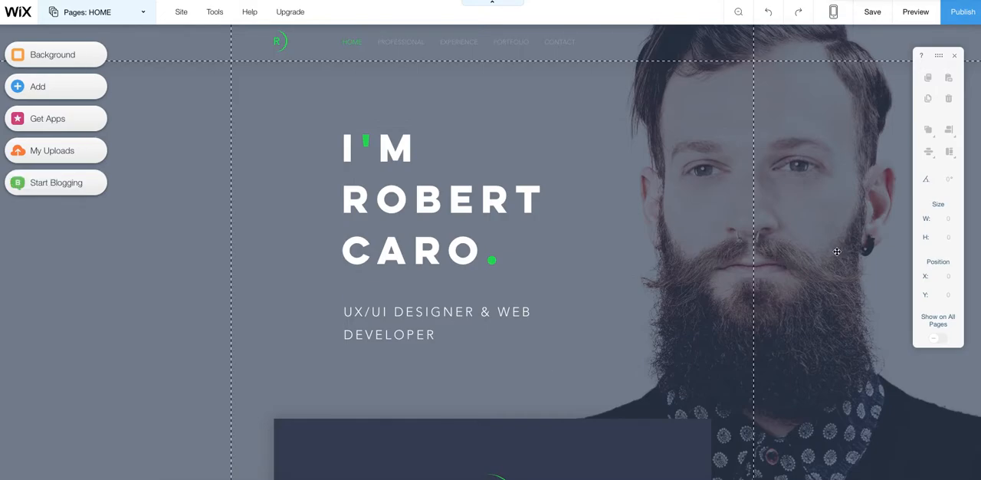
# - Replace the home page's header strip background with the first black-and-white portrait photo of the man with glasses from My Images
pyautogui.click(725, 239)
pyautogui.click(766, 224)
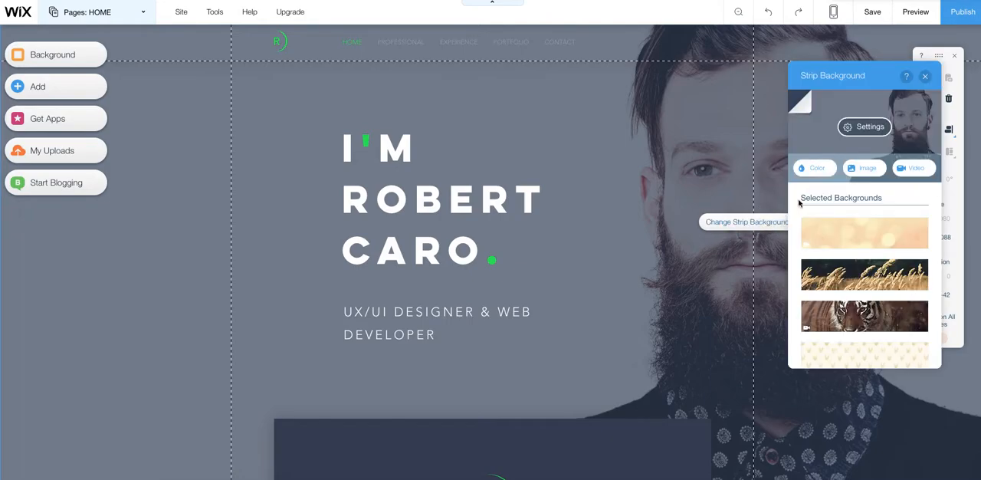
pyautogui.click(868, 170)
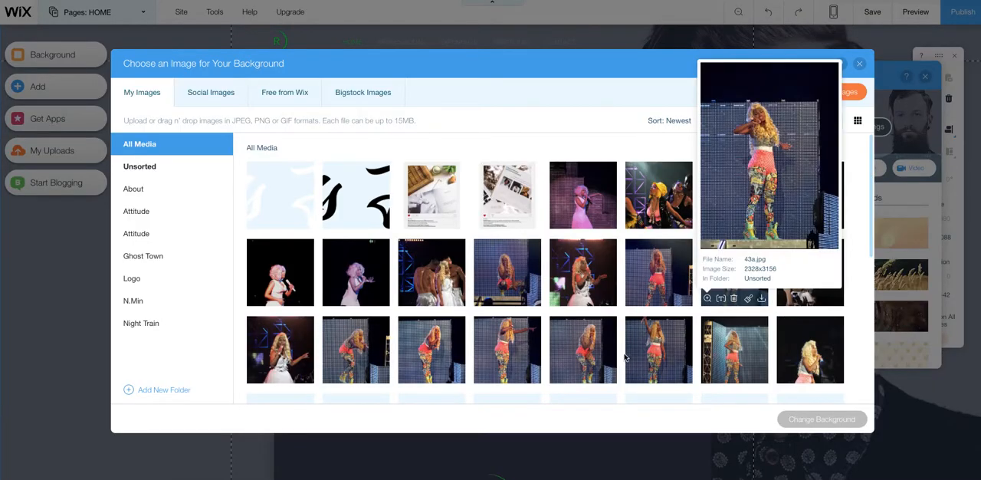
pyautogui.scroll(-1, 620, 359)
pyautogui.scroll(-10, 621, 359)
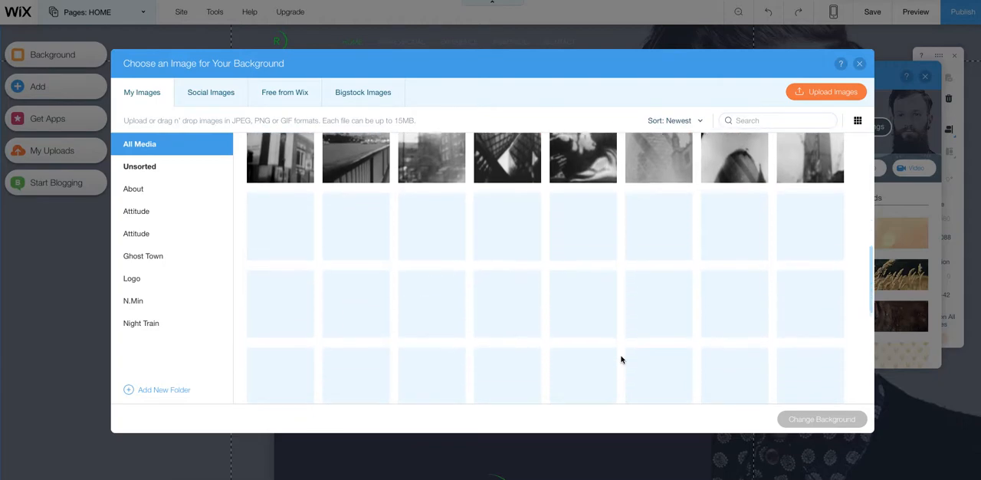
pyautogui.scroll(4, 621, 360)
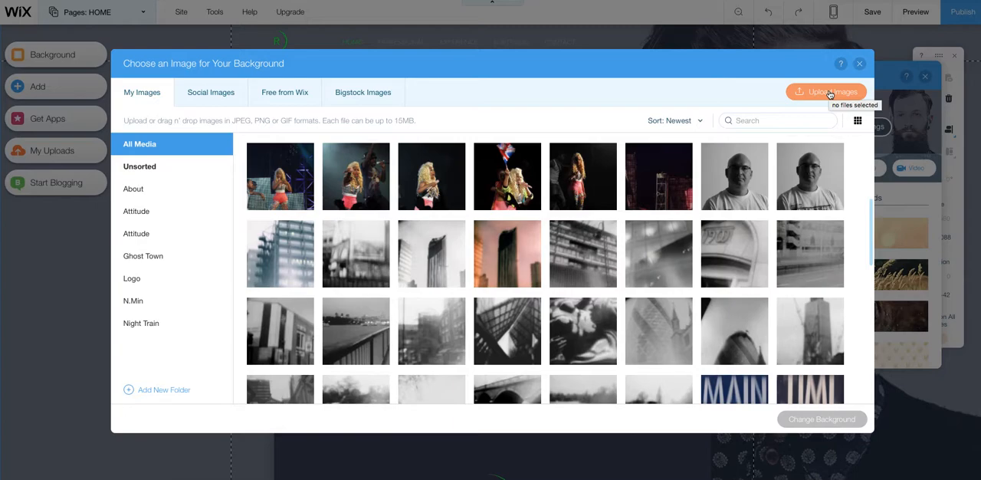
pyautogui.click(729, 178)
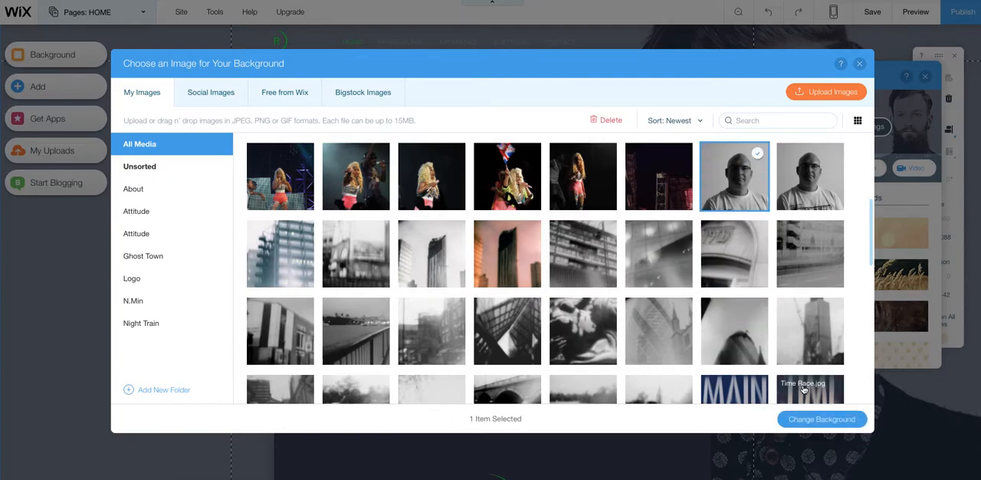
pyautogui.click(846, 426)
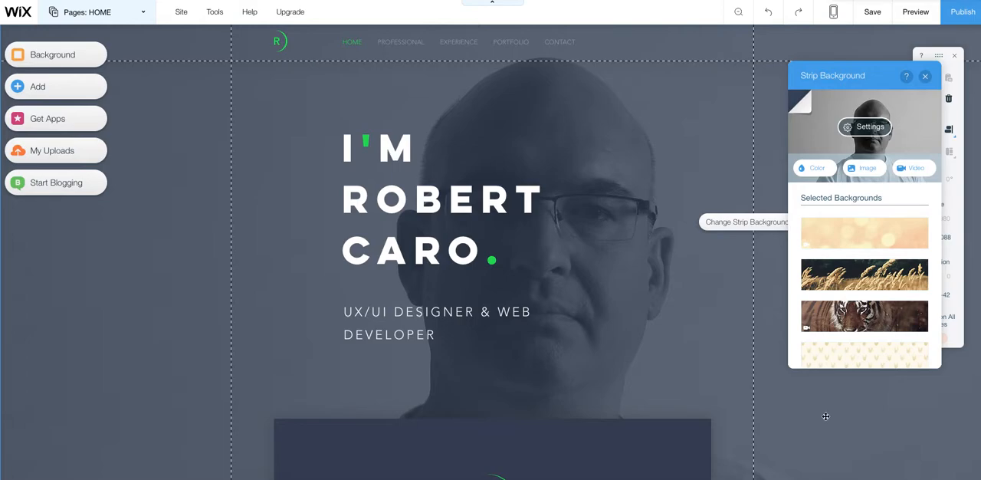
# - Replace the "UX/UI Designer & Web Developer" subtitle text with "Designer"
pyautogui.click(410, 308)
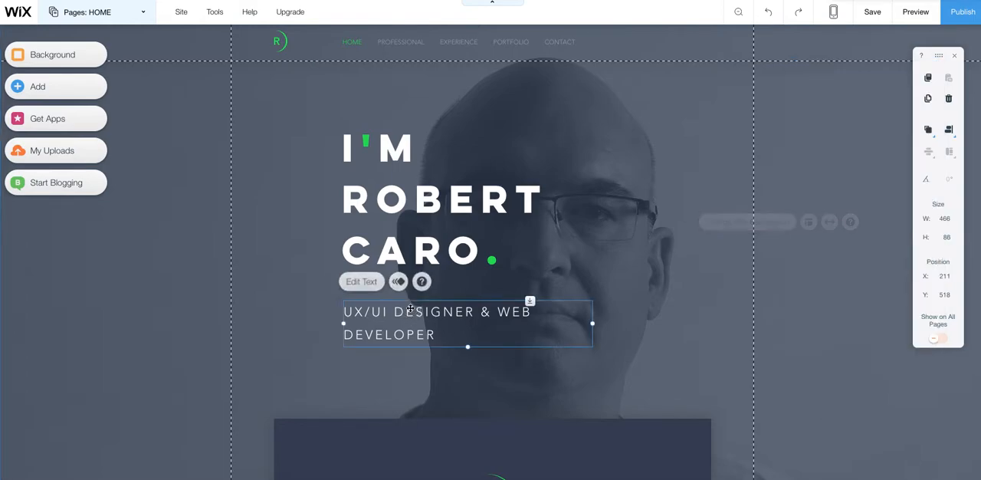
pyautogui.click(365, 282)
pyautogui.moveTo(442, 337); pyautogui.dragTo(329, 305)
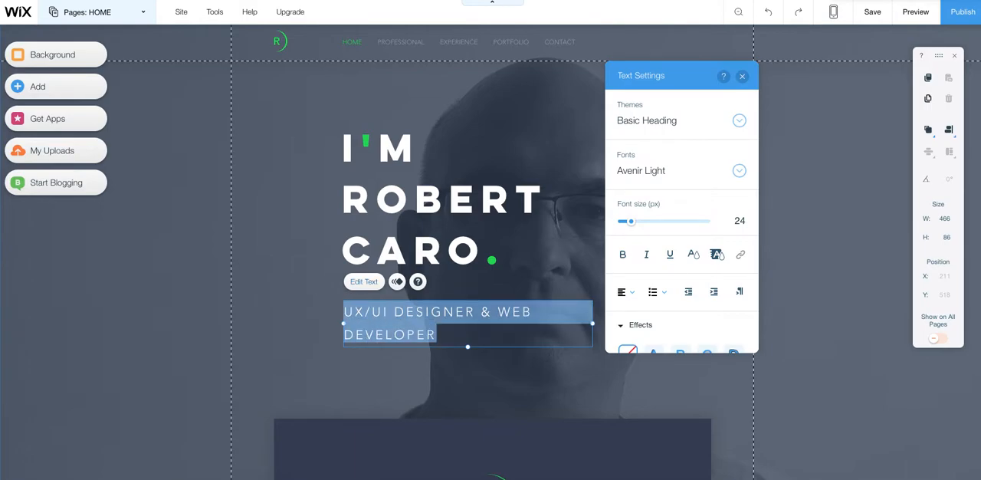
pyautogui.write('De')
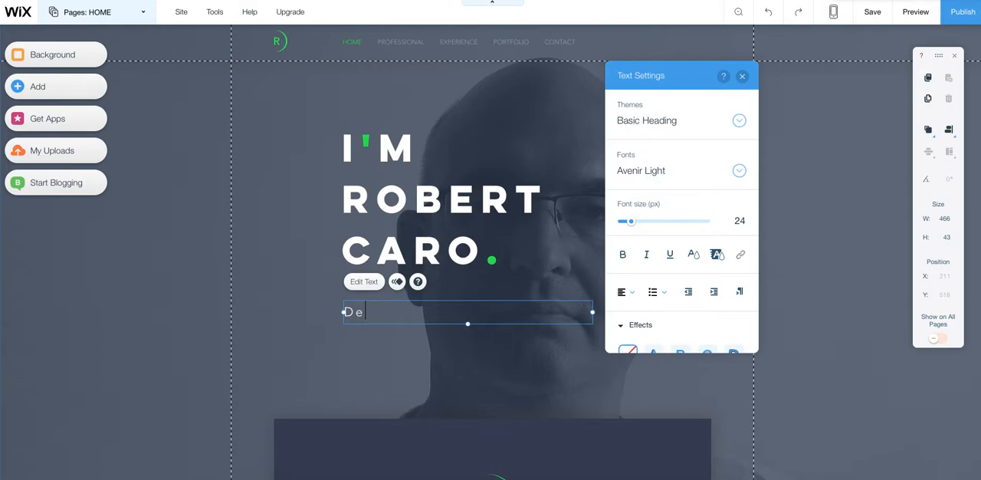
pyautogui.write('signer')
# - Delete the green letter R and the green arc above the paragraph in the dark container box
pyautogui.scroll(-3, 516, 374)
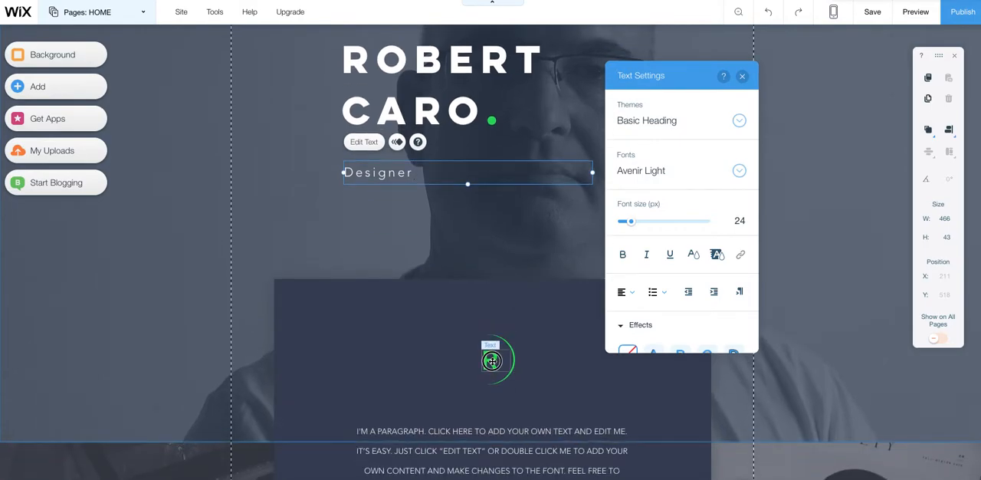
pyautogui.click(492, 360)
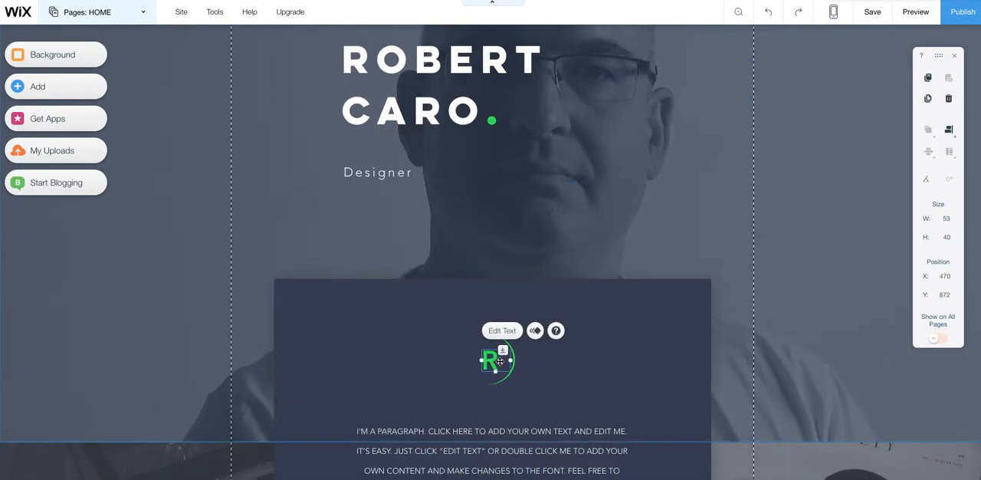
pyautogui.press('Delete')
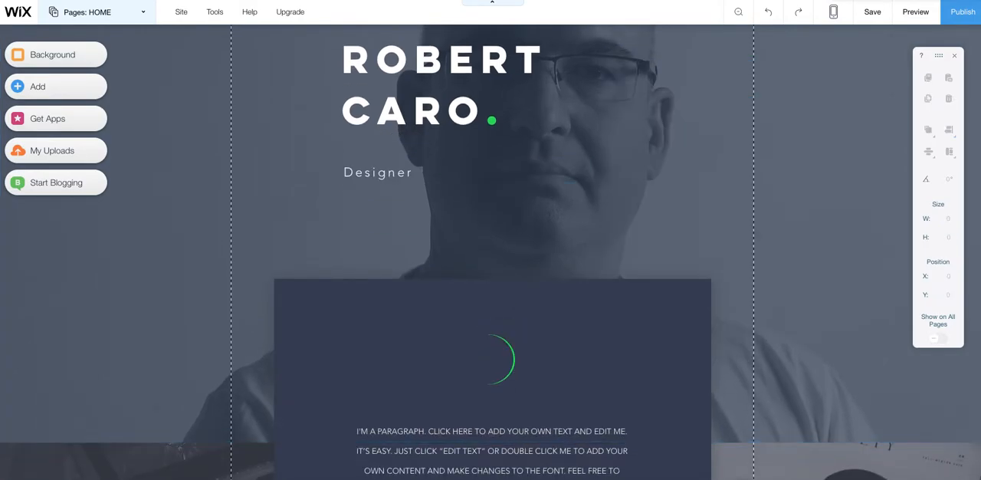
pyautogui.click(513, 361)
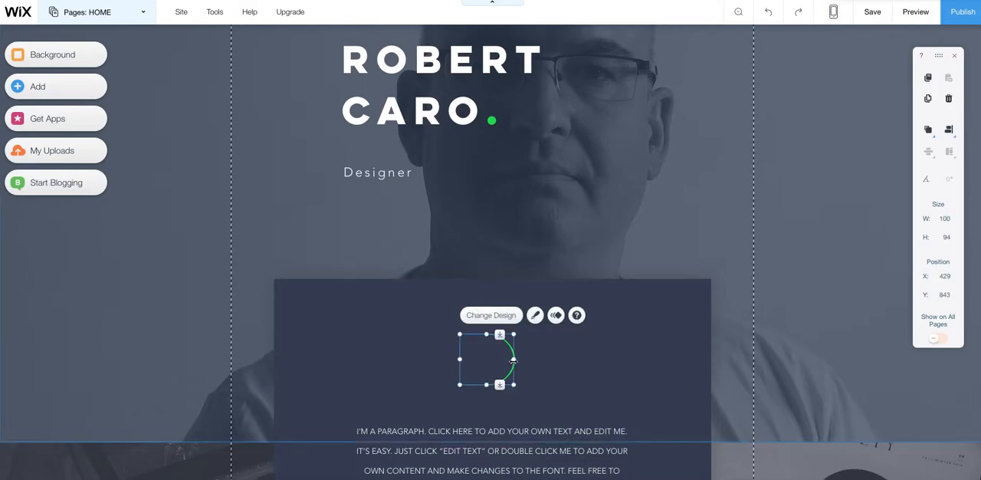
pyautogui.press('Delete')
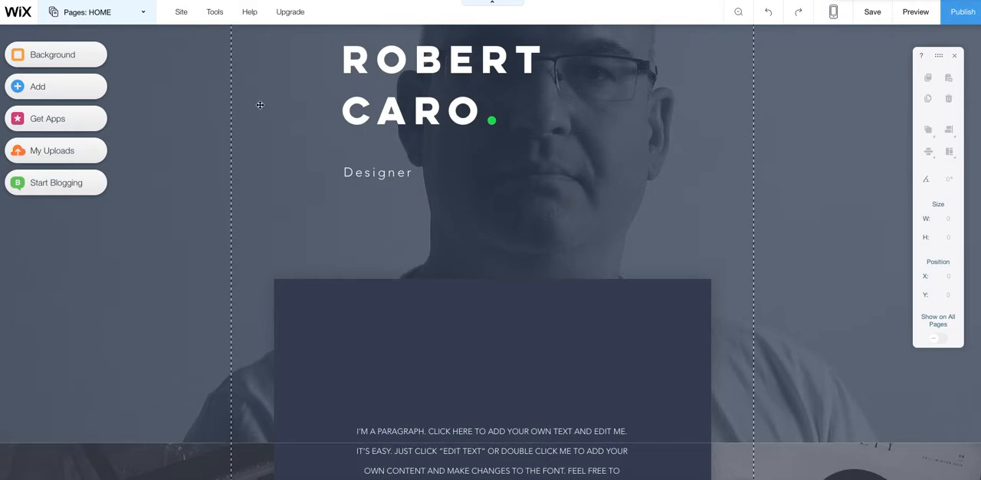
# - Examine the categories of elements that can be added to the page, from galleries, boxes and shapes to lightboxes and stores
pyautogui.click(47, 89)
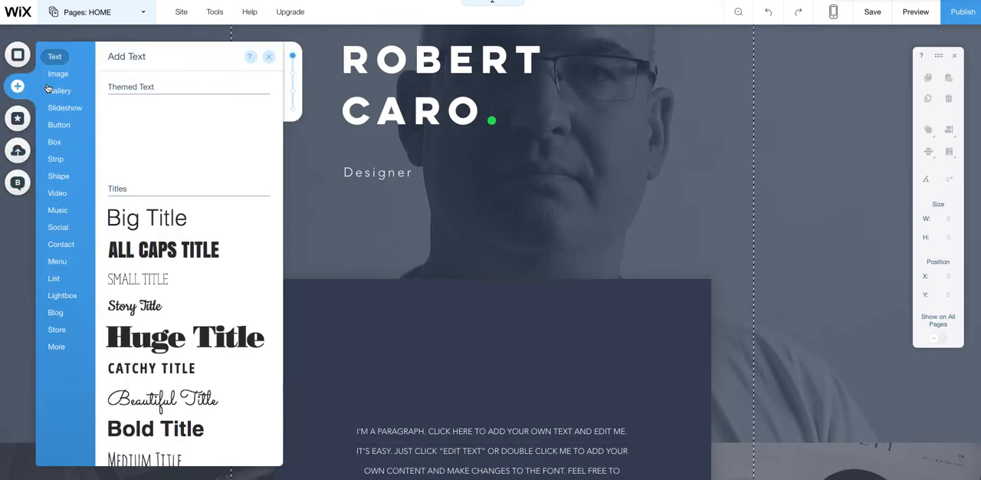
pyautogui.moveTo(48, 90)
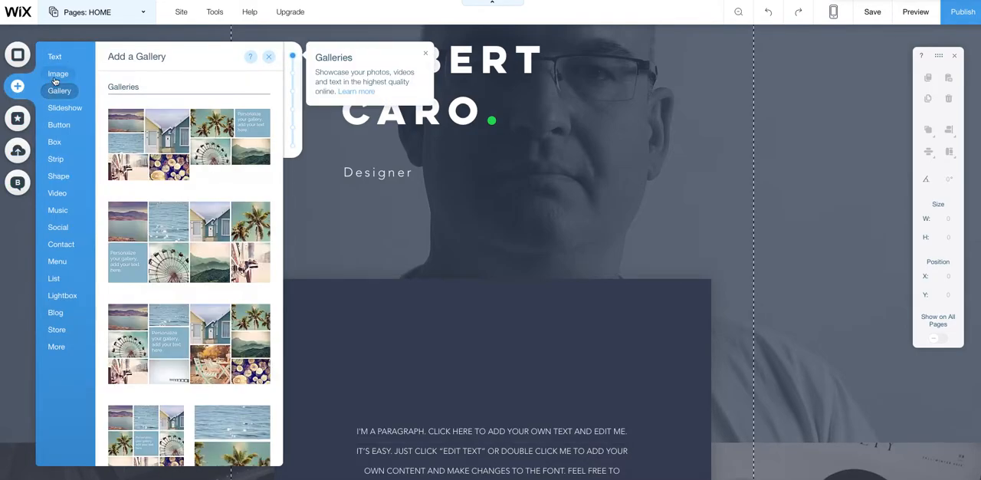
pyautogui.moveTo(61, 55)
pyautogui.moveTo(52, 75)
pyautogui.moveTo(55, 107)
pyautogui.moveTo(59, 128)
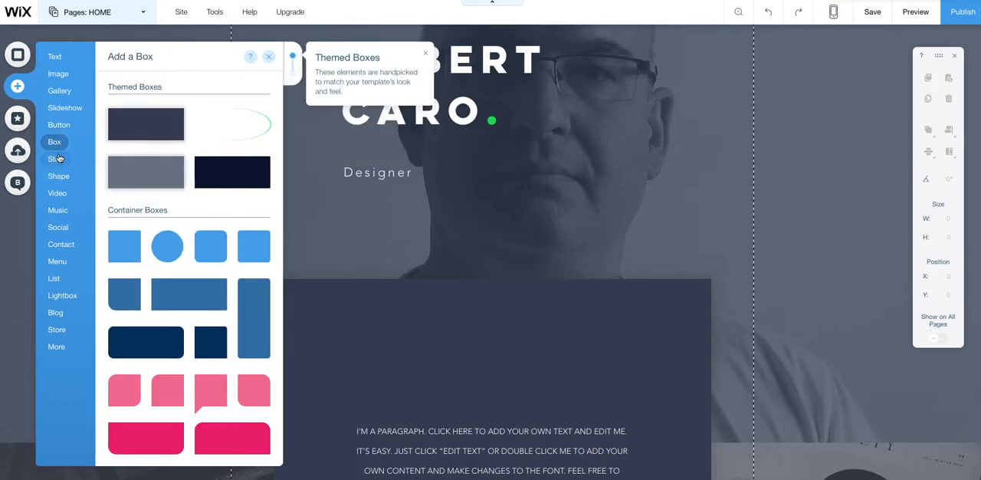
pyautogui.moveTo(59, 178)
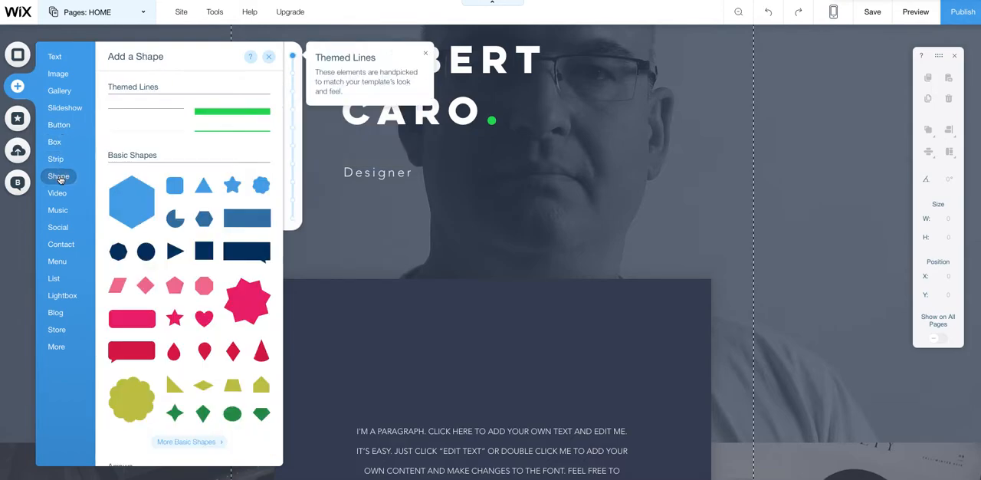
pyautogui.moveTo(58, 195)
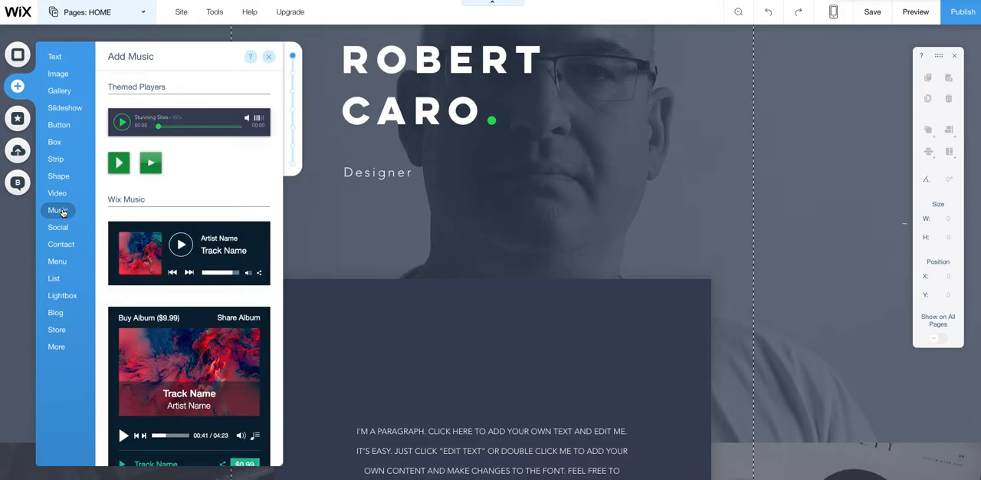
pyautogui.moveTo(67, 229)
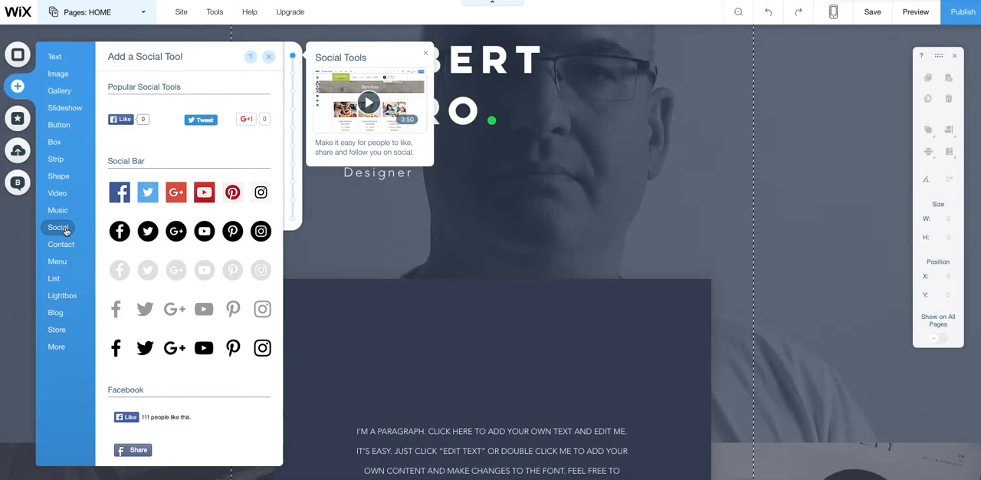
pyautogui.moveTo(70, 244)
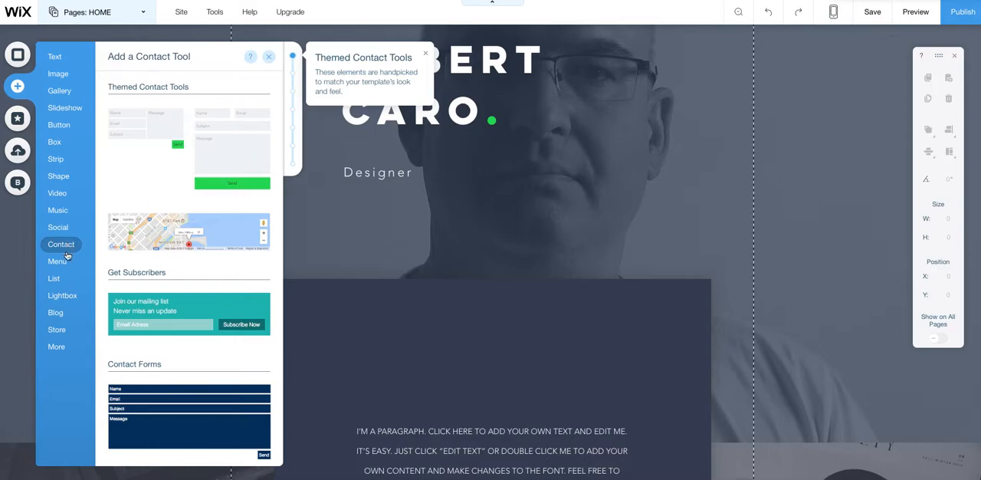
pyautogui.moveTo(65, 263)
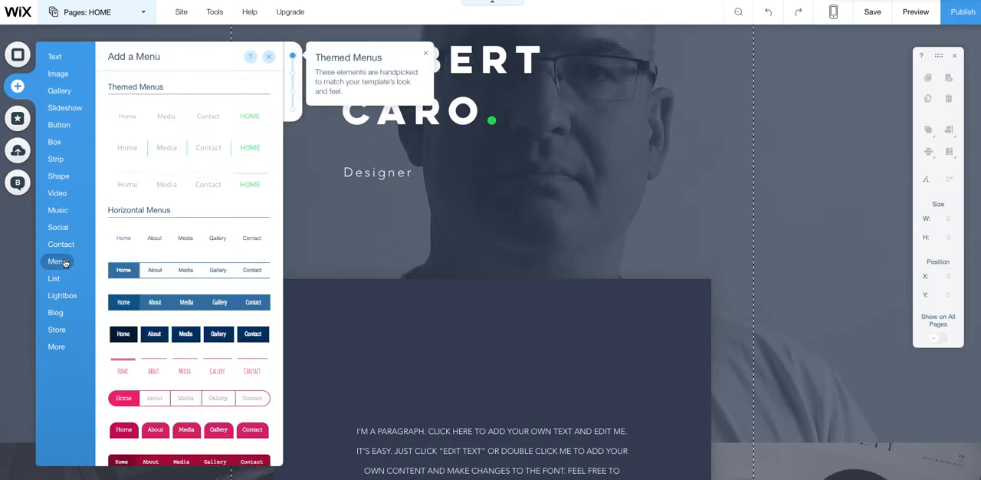
pyautogui.moveTo(62, 279)
pyautogui.moveTo(66, 296)
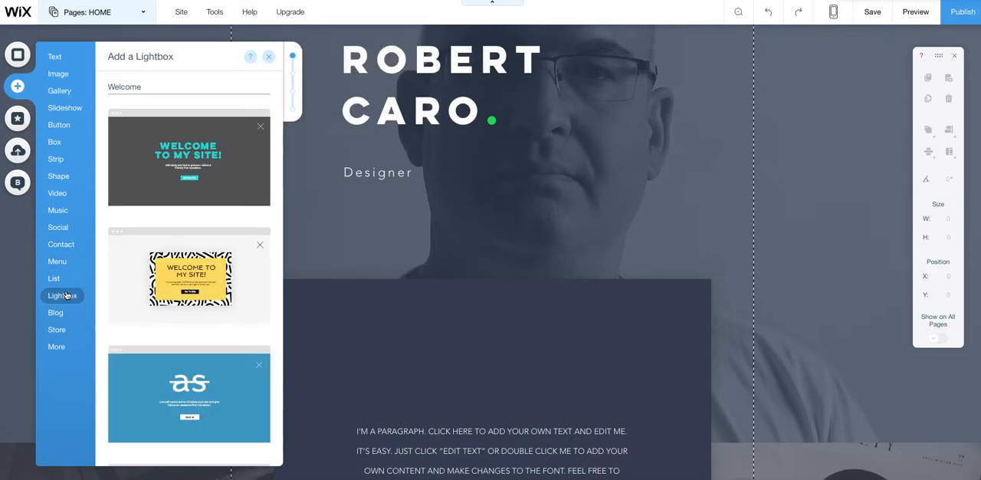
pyautogui.moveTo(58, 318)
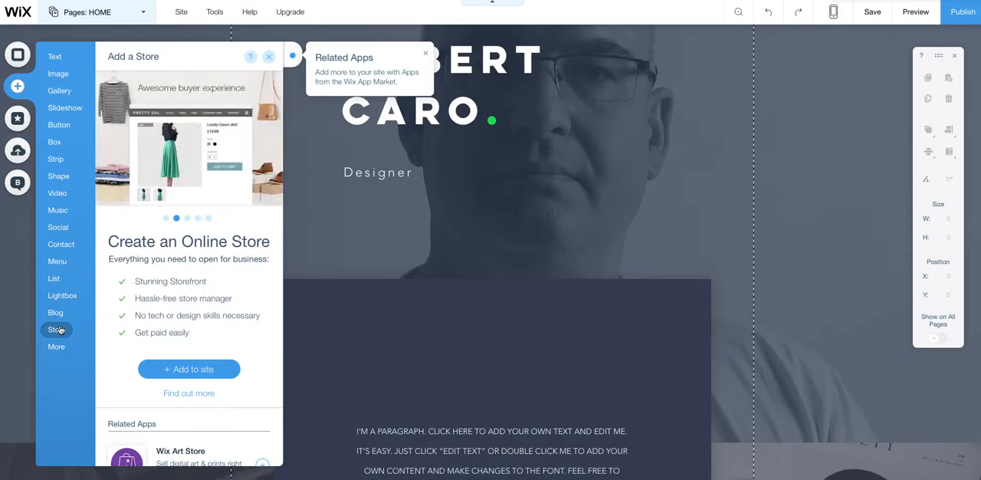
pyautogui.moveTo(62, 345)
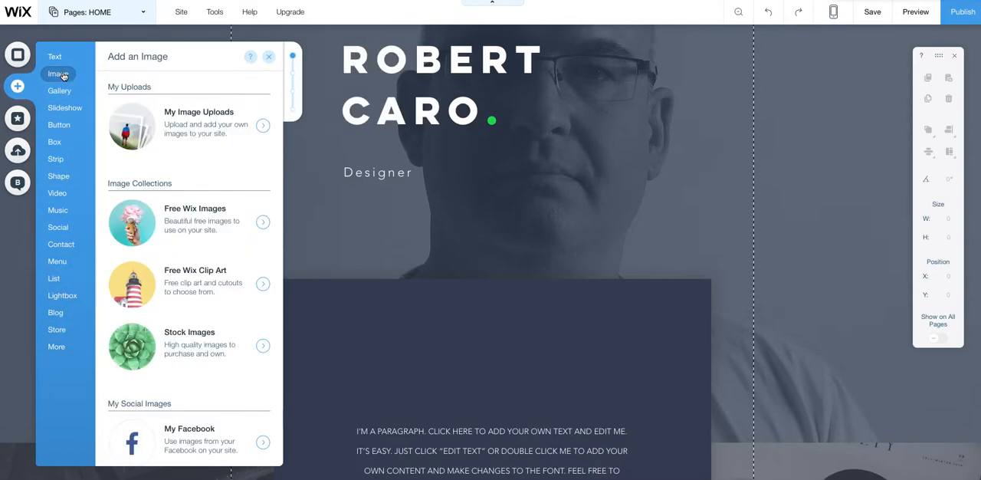
# - Add the white script logo from My Images and place it above the paragraph in the dark container box
pyautogui.click(121, 116)
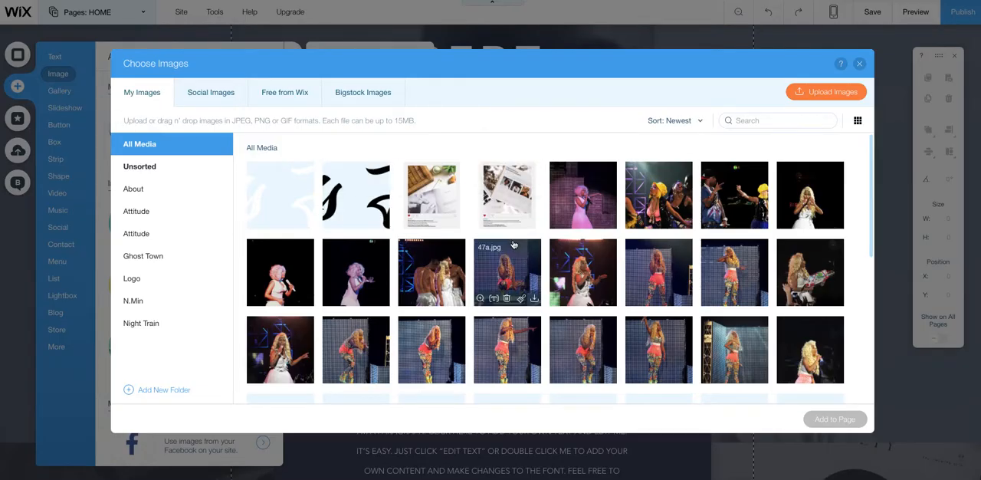
pyautogui.click(283, 193)
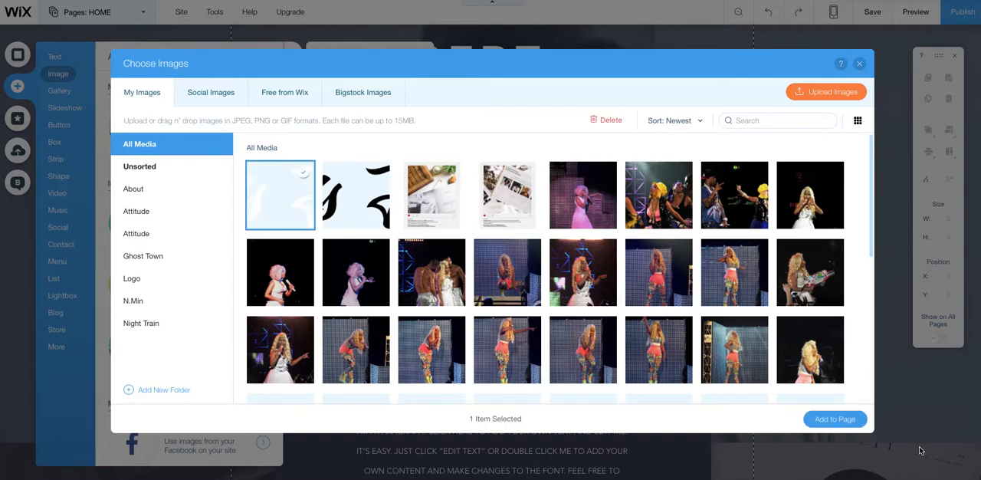
pyautogui.click(835, 419)
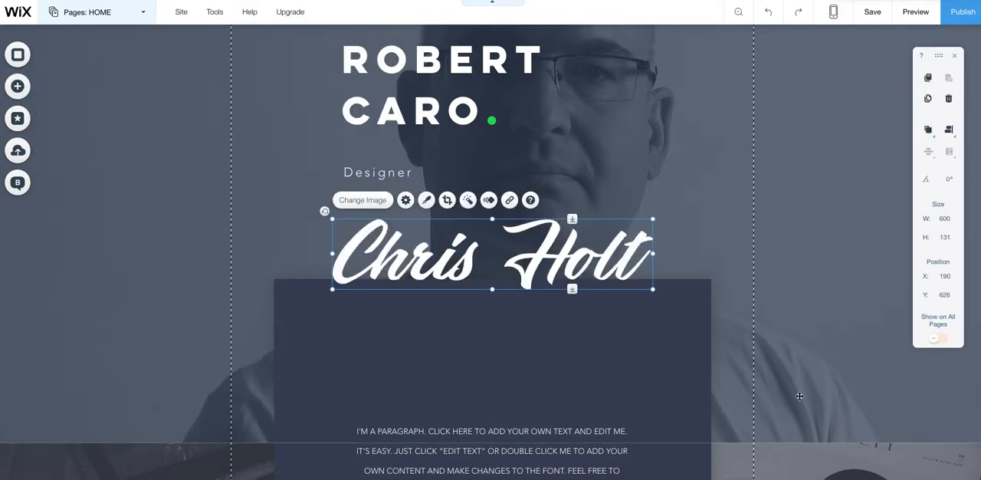
pyautogui.moveTo(545, 261); pyautogui.dragTo(541, 358)
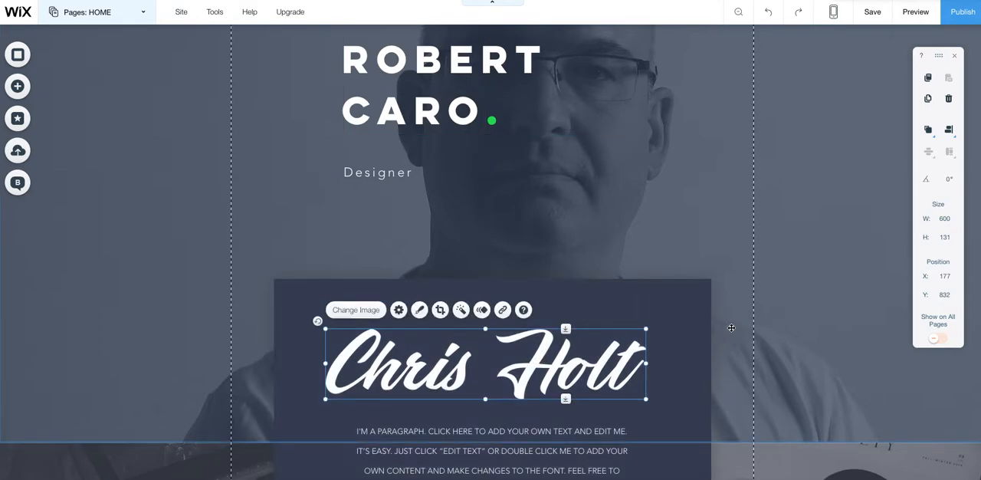
pyautogui.click(731, 327)
# - Review the home page from the header through the dark container box and the Professional skills section to the Portfolio section
pyautogui.scroll(2, 705, 201)
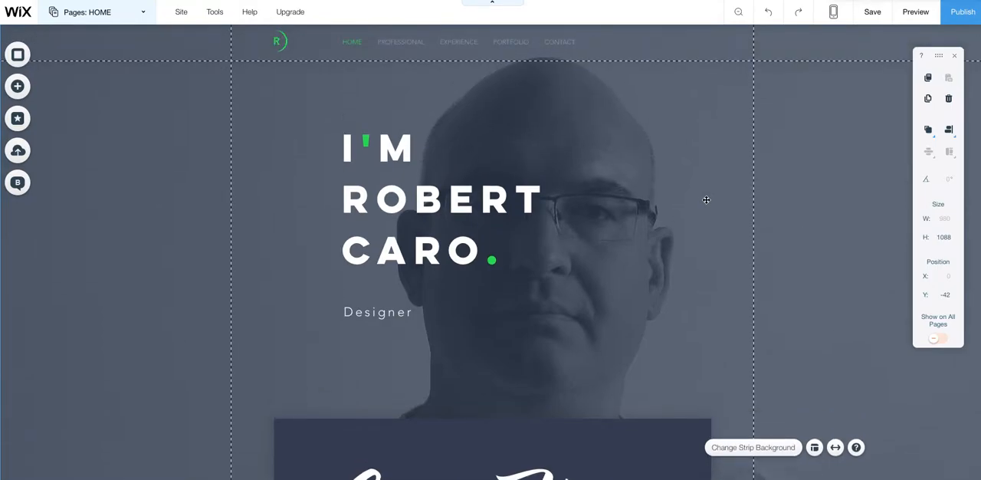
pyautogui.scroll(-6, 706, 200)
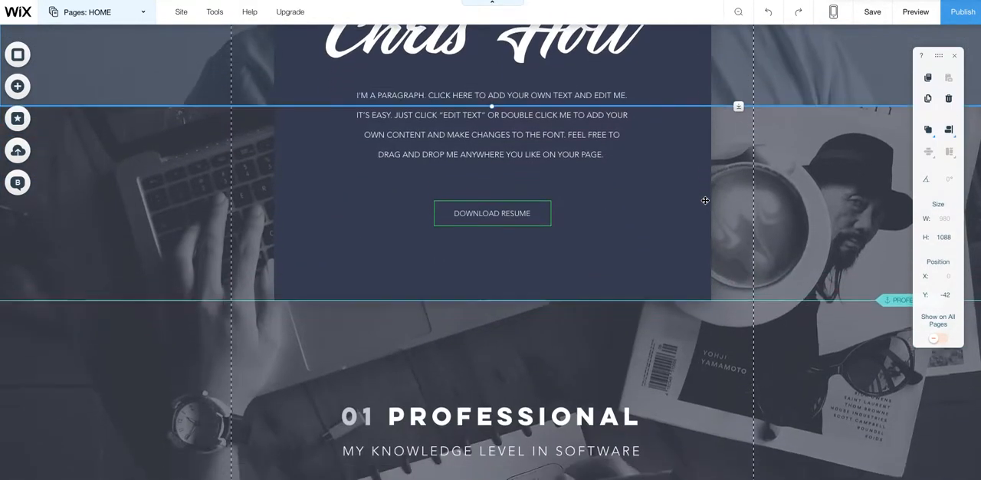
pyautogui.scroll(1, 705, 200)
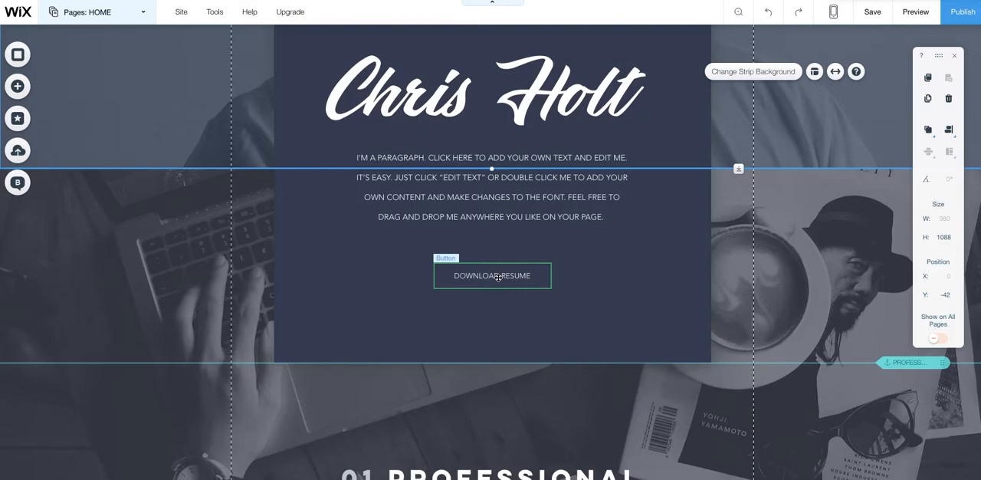
pyautogui.scroll(-5, 498, 278)
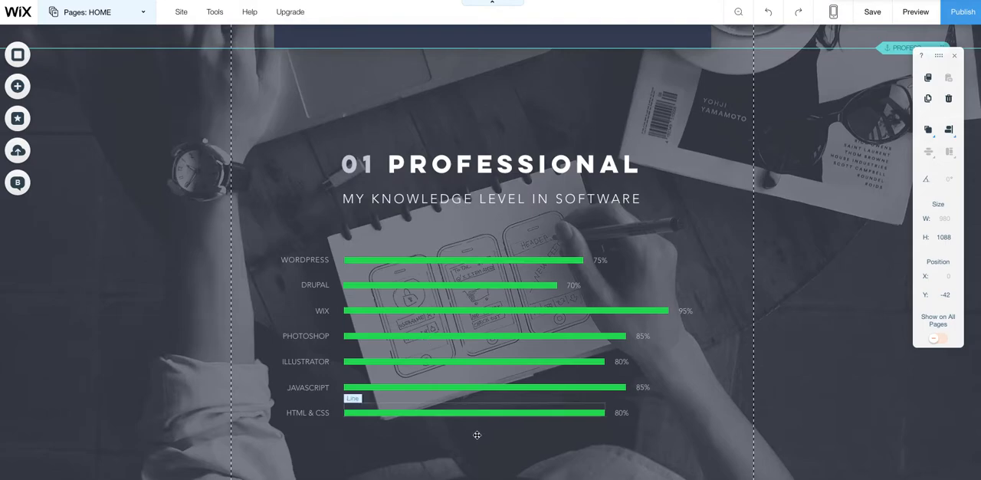
pyautogui.scroll(-1, 360, 426)
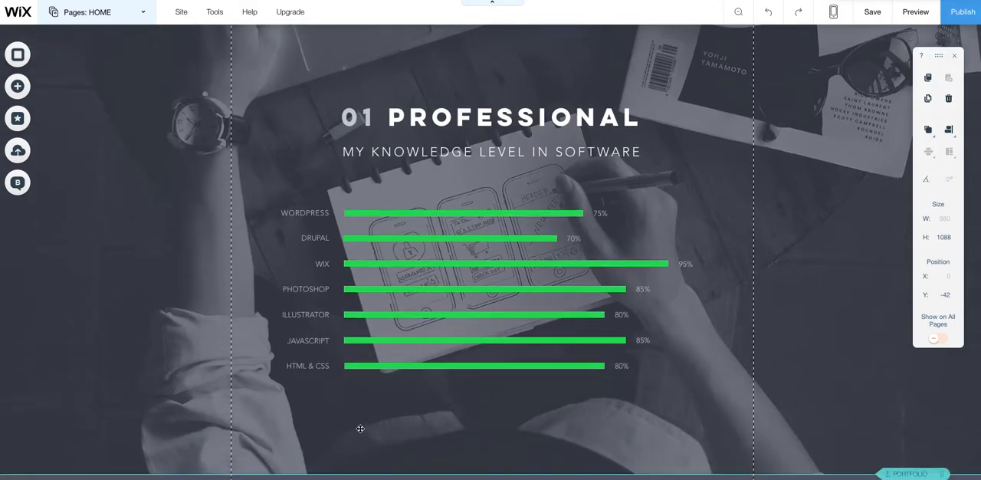
pyautogui.click(310, 342)
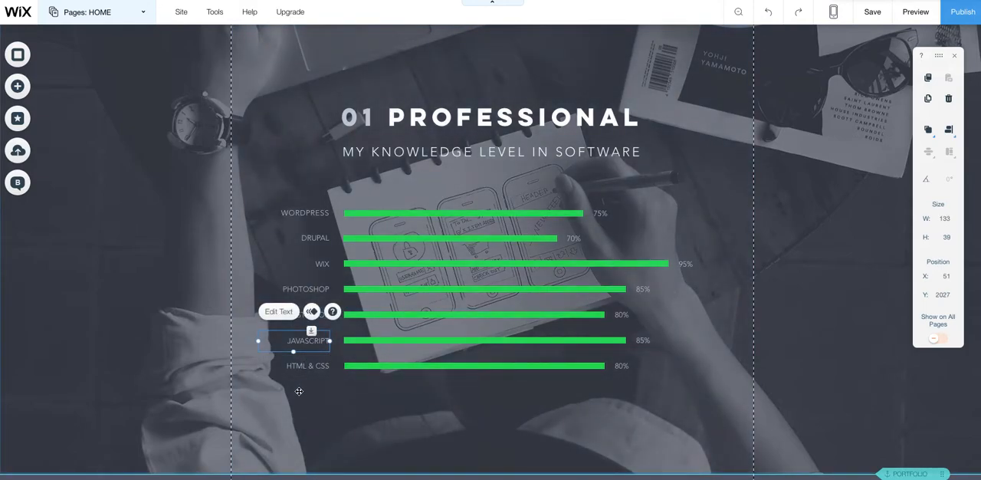
pyautogui.click(299, 391)
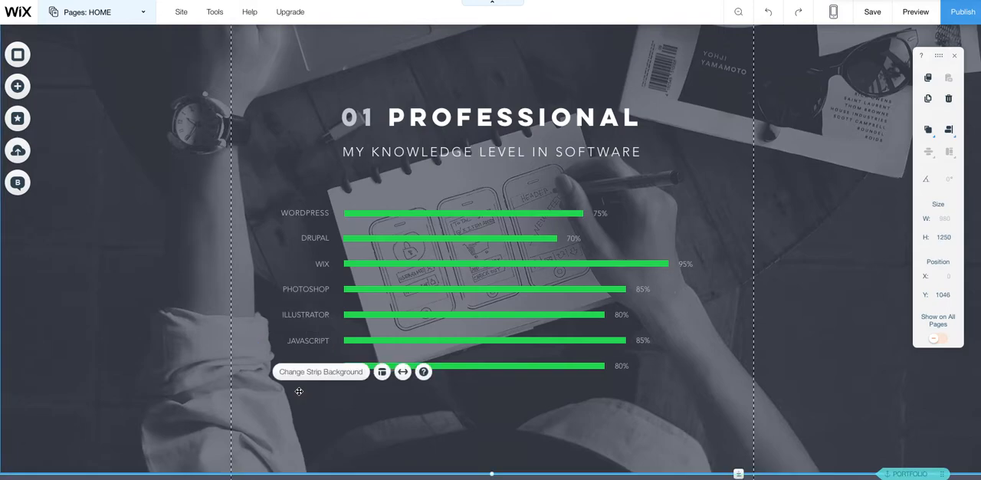
pyautogui.scroll(-5, 299, 391)
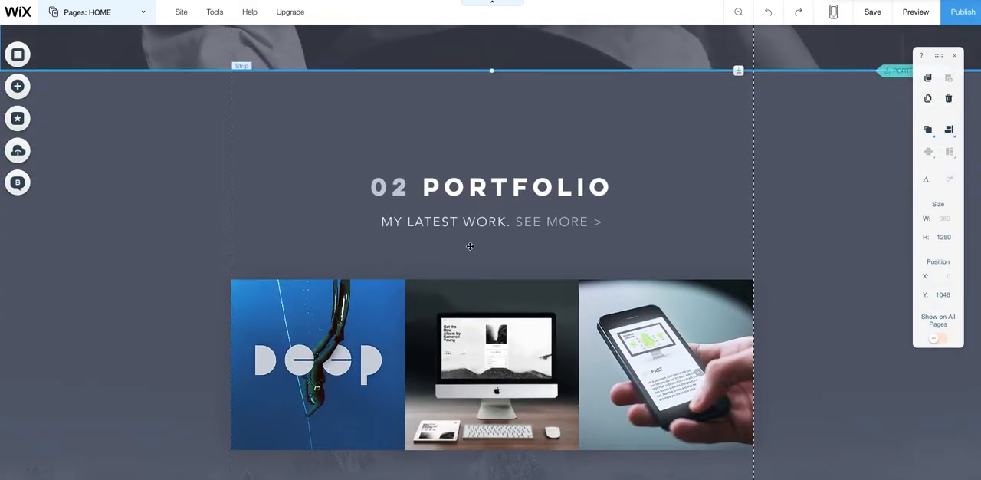
# - Replace the word "PORTFOLIO" in the 02 section heading with "FILM"
pyautogui.scroll(-1, 470, 246)
pyautogui.scroll(-1, 470, 246)
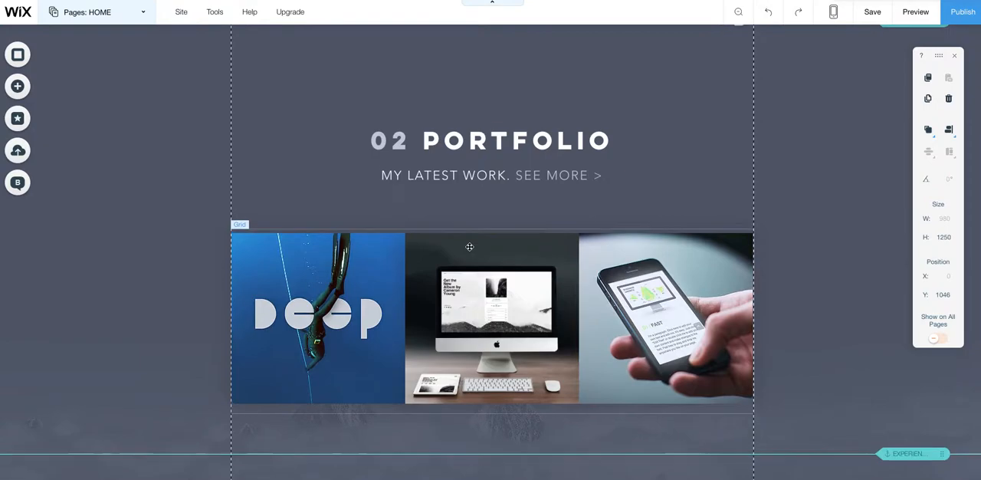
pyautogui.click(553, 134)
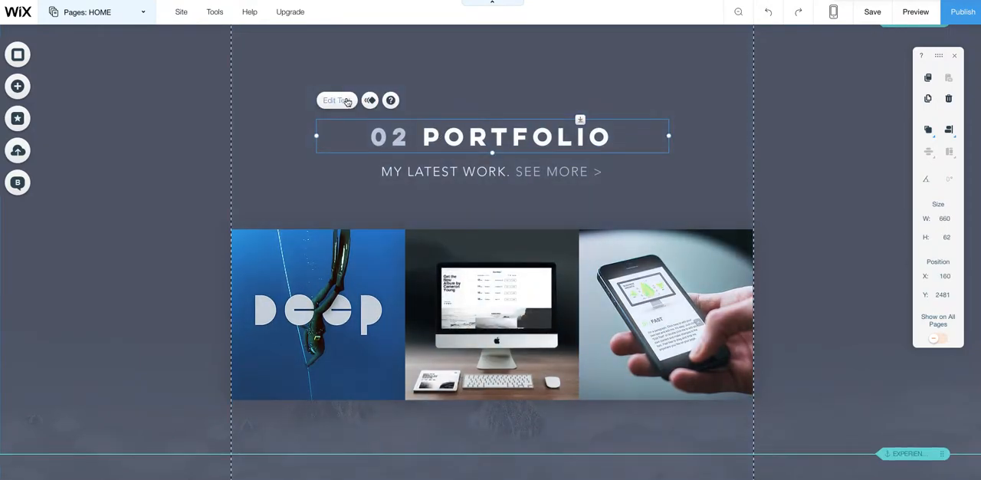
pyautogui.click(349, 101)
pyautogui.moveTo(607, 137); pyautogui.dragTo(423, 131)
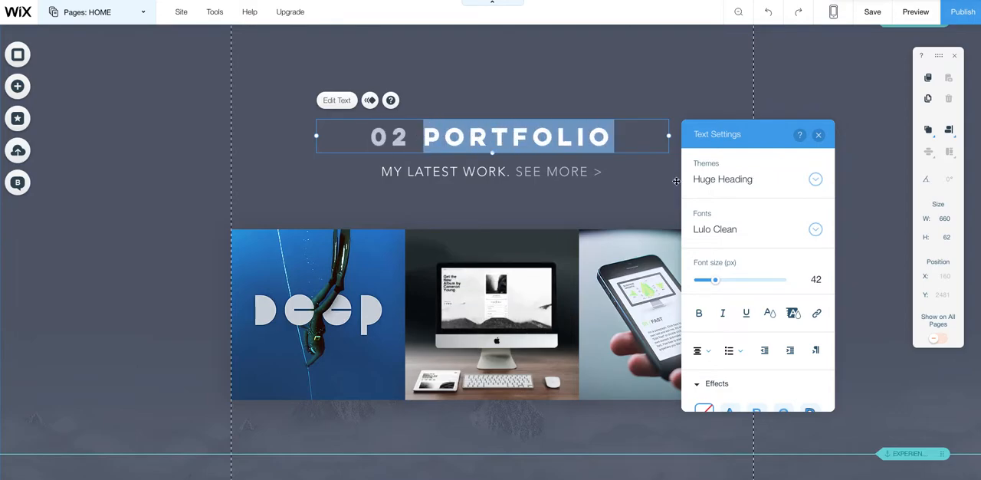
pyautogui.write('F')
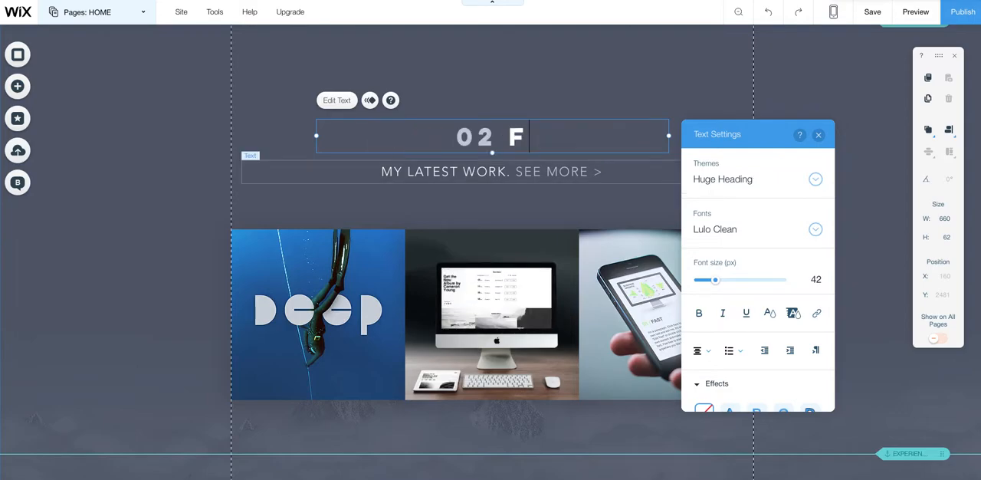
pyautogui.write('ILM')
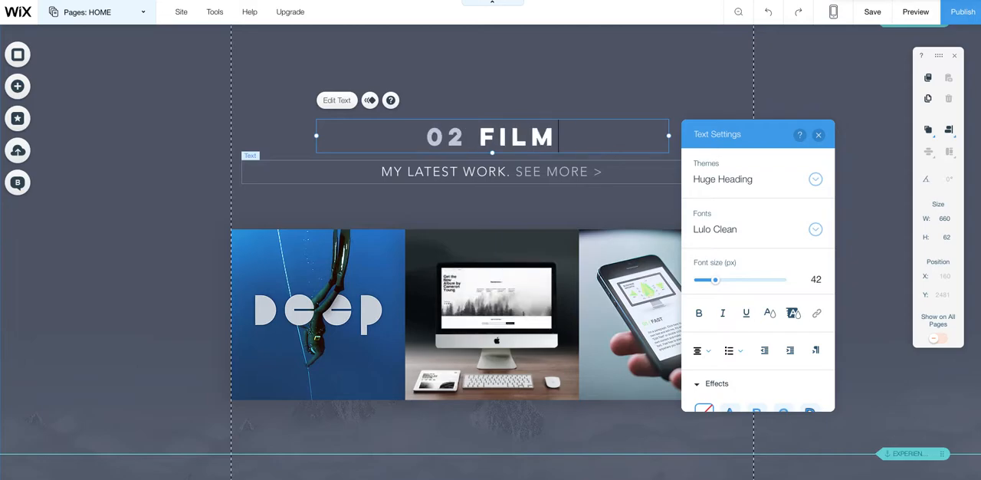
# - Change "WORK" to "FILM" in the "MY LATEST WORK. SEE MORE >" subtitle under the 02 heading
pyautogui.click(503, 173)
pyautogui.click(263, 141)
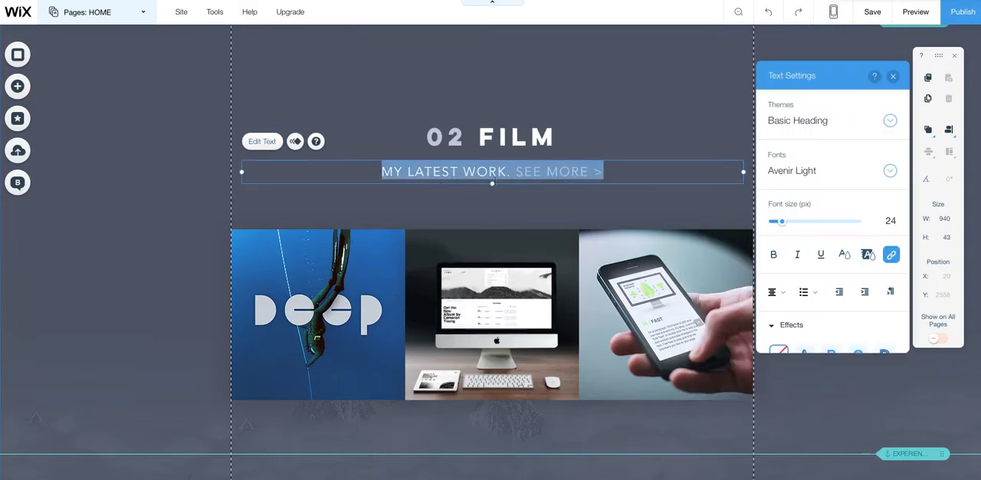
pyautogui.moveTo(507, 171); pyautogui.dragTo(469, 171)
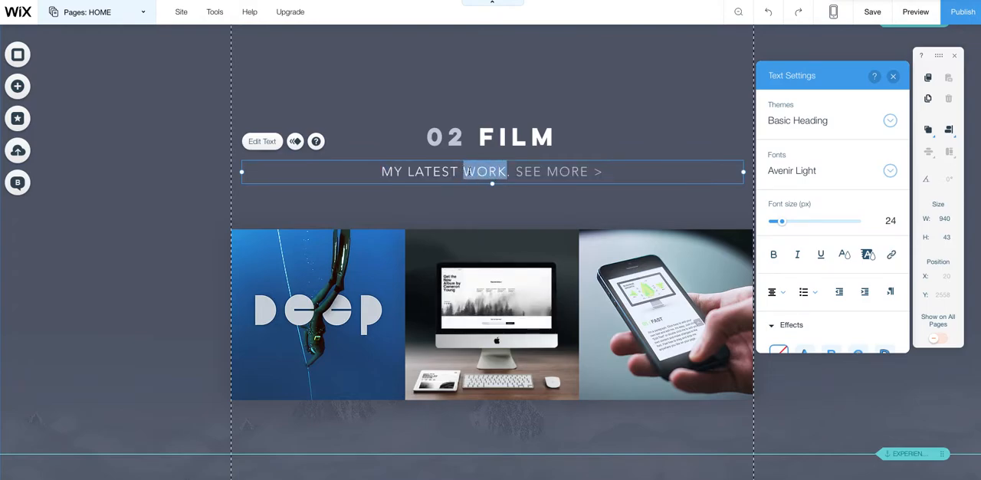
pyautogui.write('Fi')
pyautogui.press('BackSpace')
pyautogui.write('ILM')
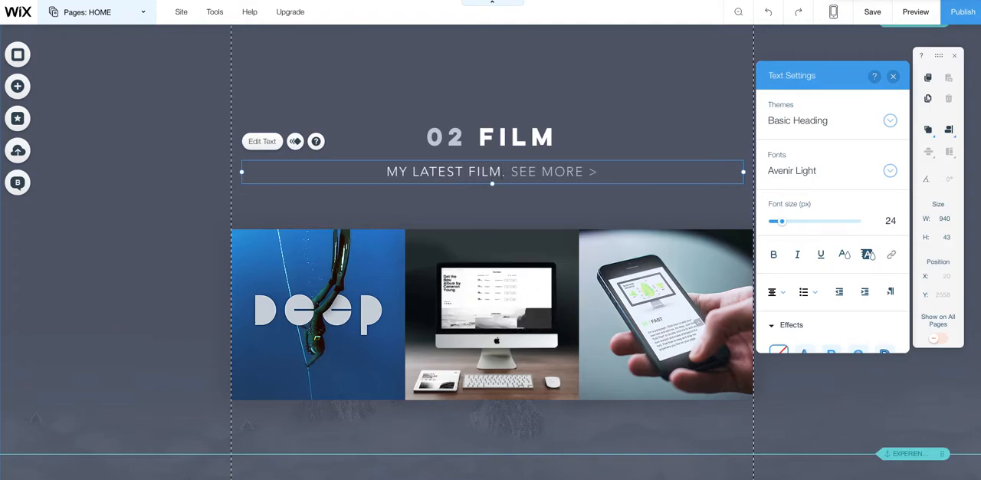
# - Delete the three-image gallery under the 02 FILM heading and add a Vimeo video player to the section
pyautogui.click(439, 281)
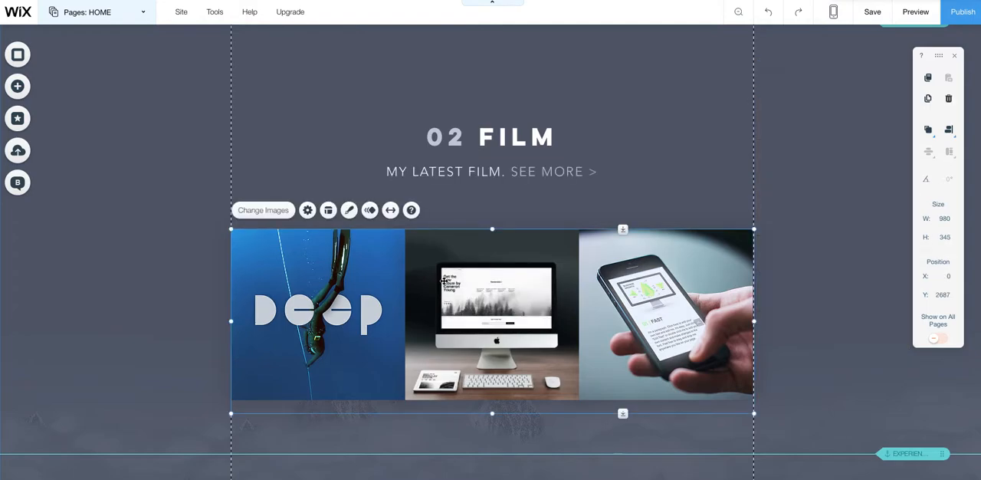
pyautogui.press('Delete')
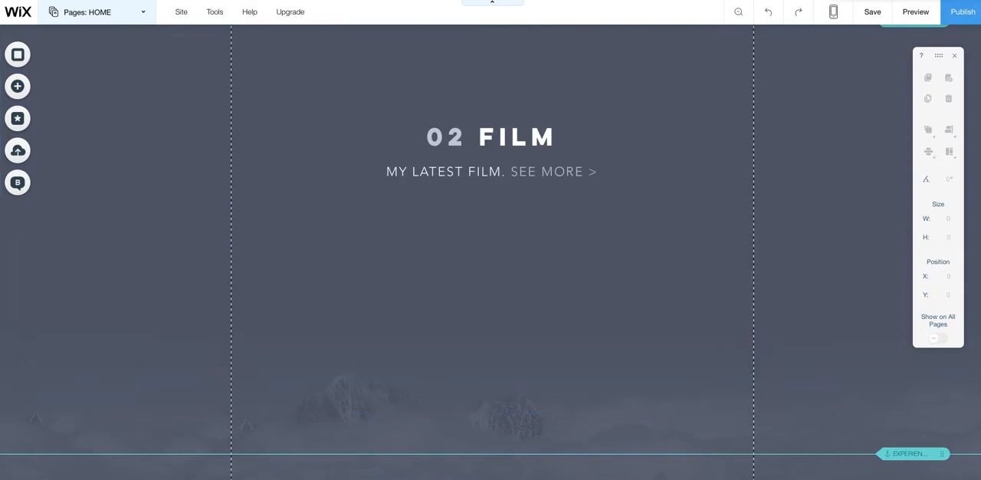
pyautogui.click(20, 86)
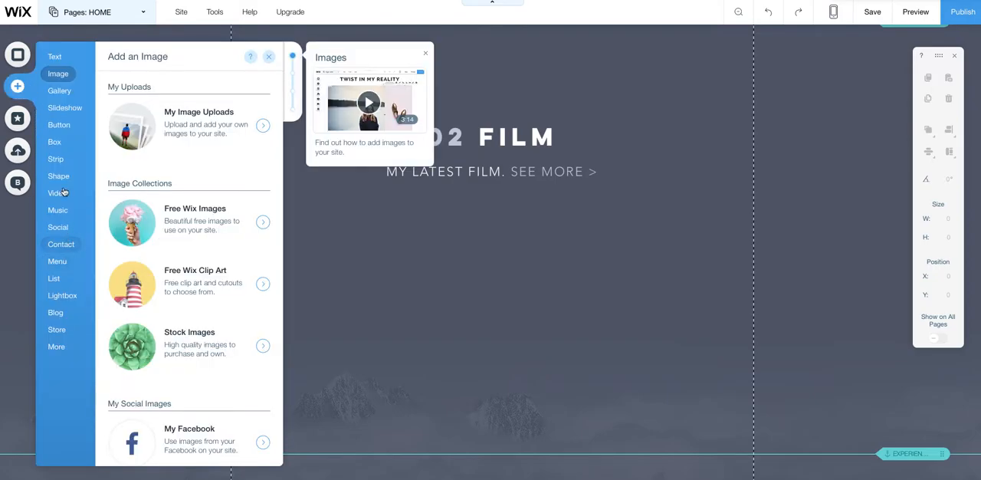
pyautogui.click(59, 195)
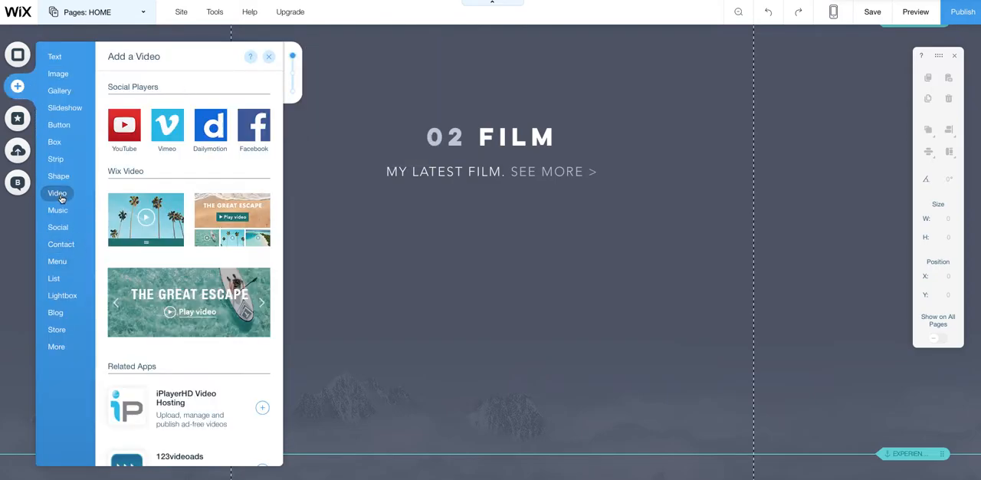
pyautogui.click(168, 126)
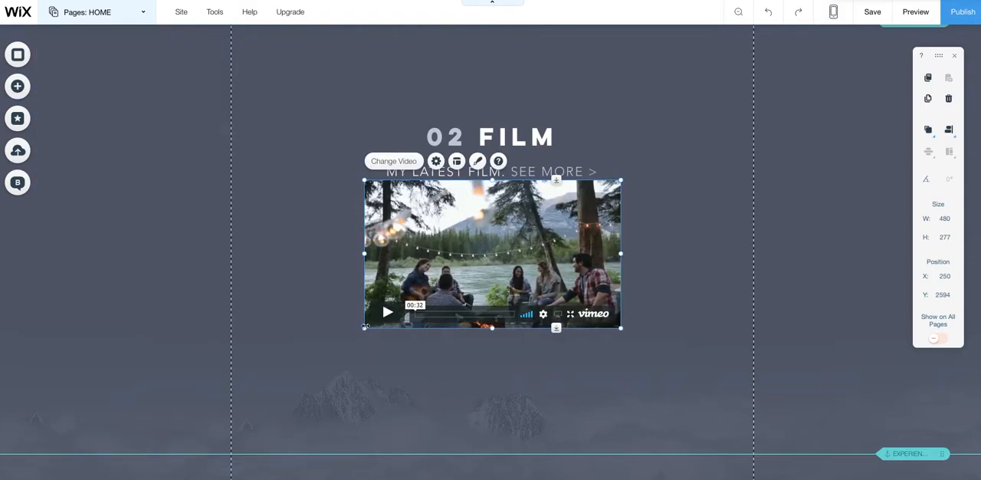
# - Enlarge the Vimeo player to 980 by 488, spanning both page guides, and move it below the subtitle at Y 2620
pyautogui.moveTo(363, 327); pyautogui.dragTo(231, 390)
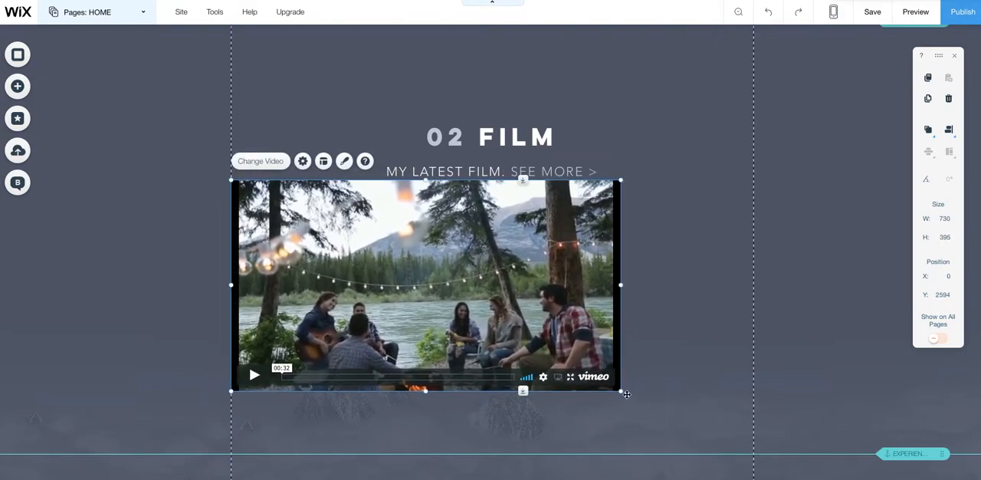
pyautogui.moveTo(619, 390); pyautogui.dragTo(747, 437)
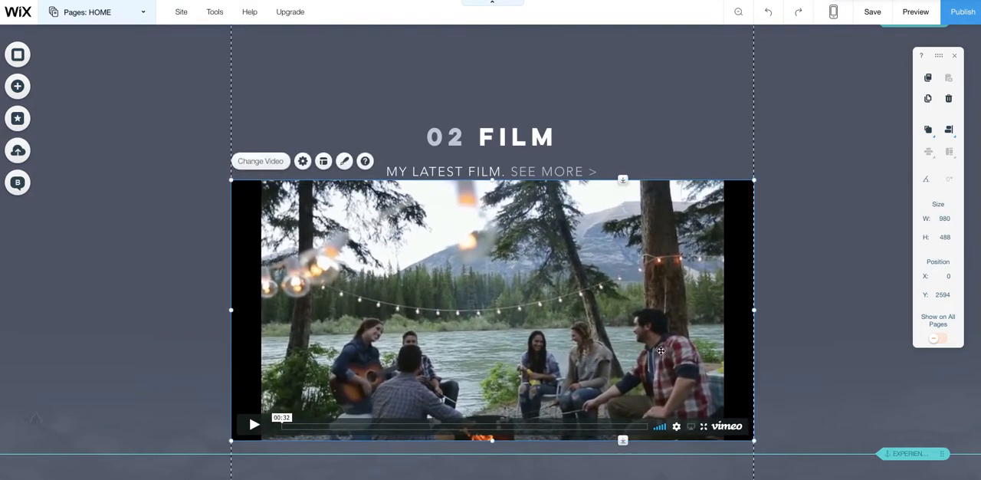
pyautogui.moveTo(664, 356); pyautogui.dragTo(681, 370)
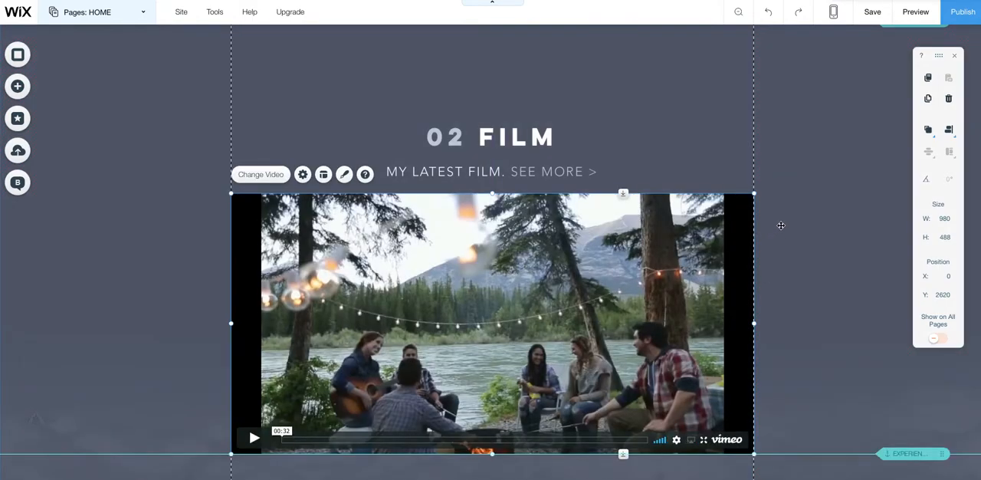
pyautogui.rightClick(665, 244)
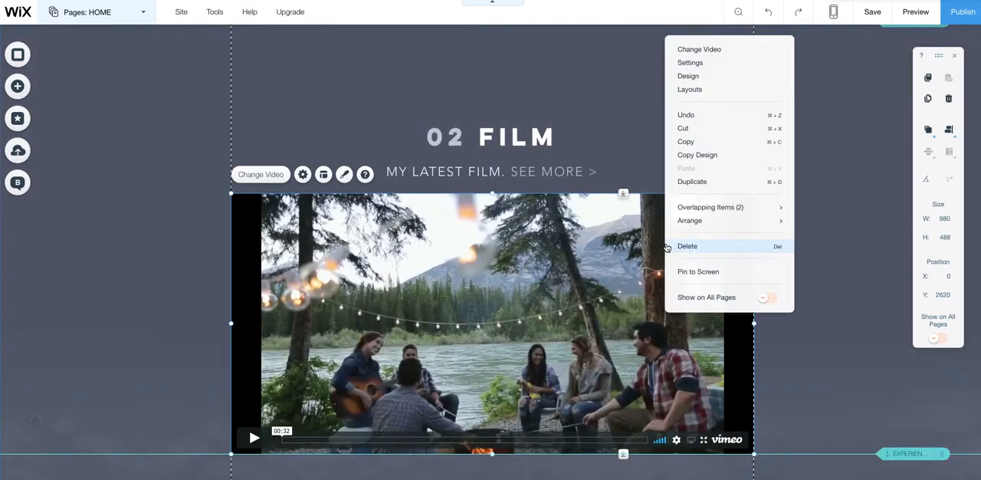
pyautogui.click(708, 48)
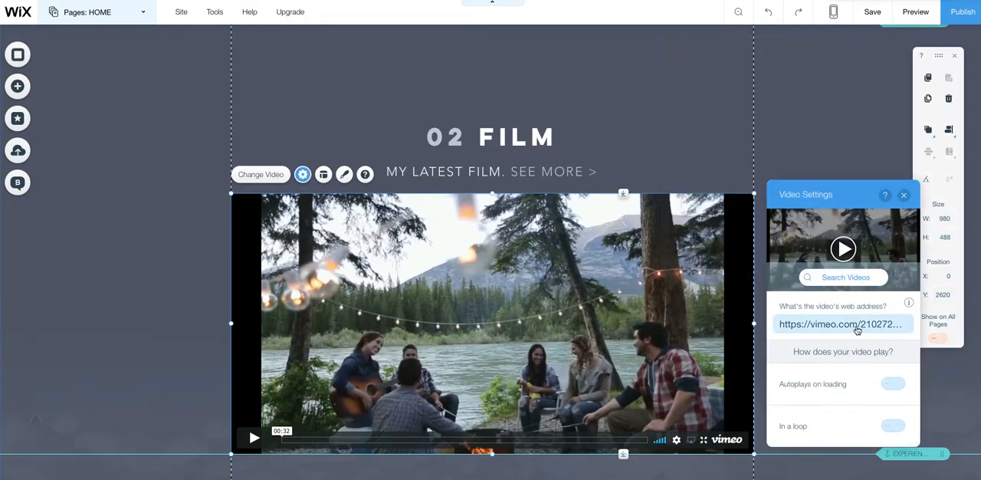
pyautogui.click(857, 328)
pyautogui.rightClick(868, 323)
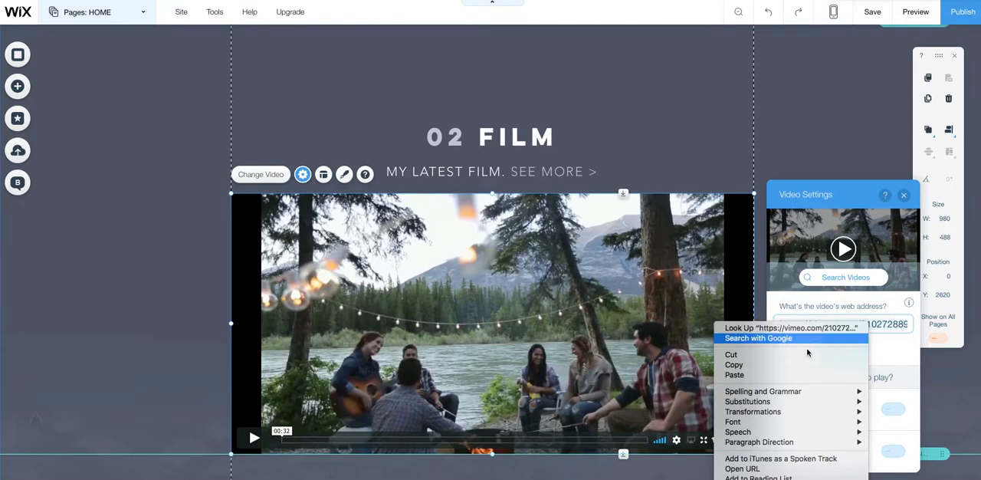
pyautogui.click(773, 376)
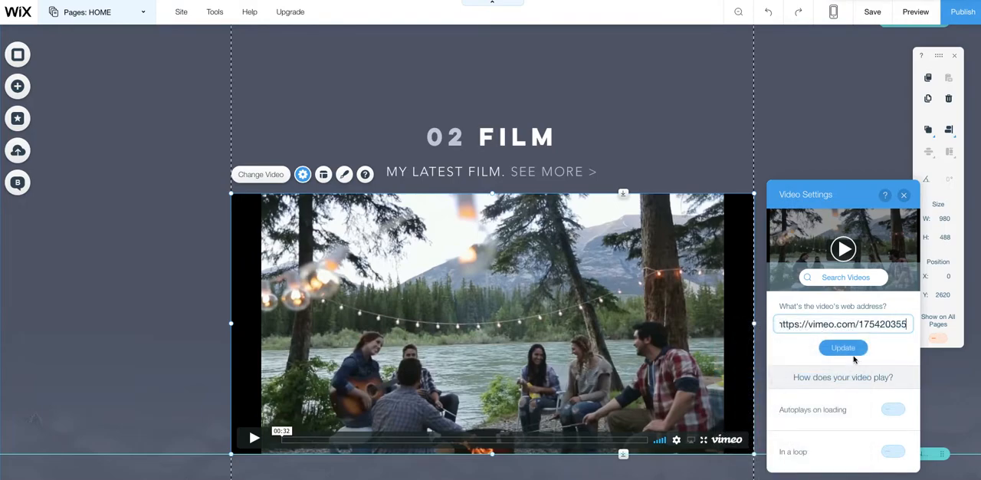
pyautogui.click(851, 350)
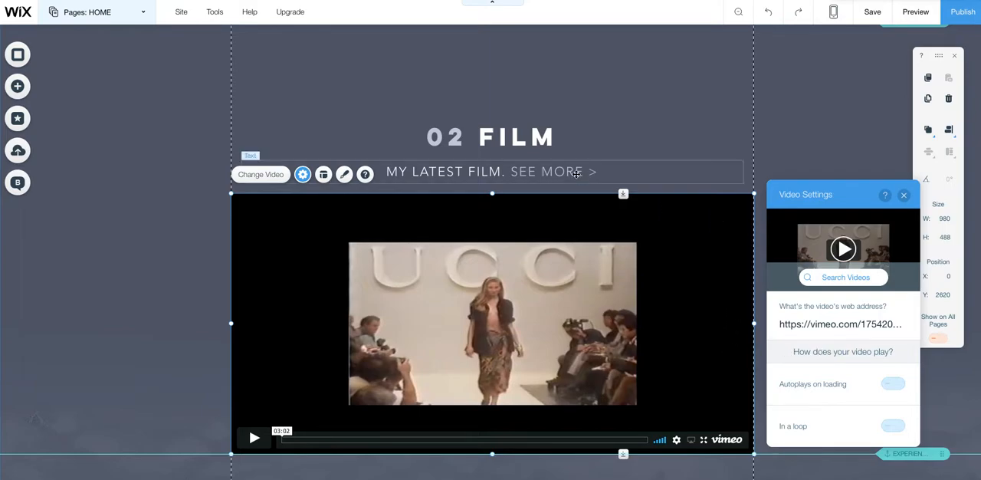
# - Review the 03 Experience timeline and the Contact section further down the home page
pyautogui.scroll(-3, 576, 173)
pyautogui.scroll(-5, 576, 175)
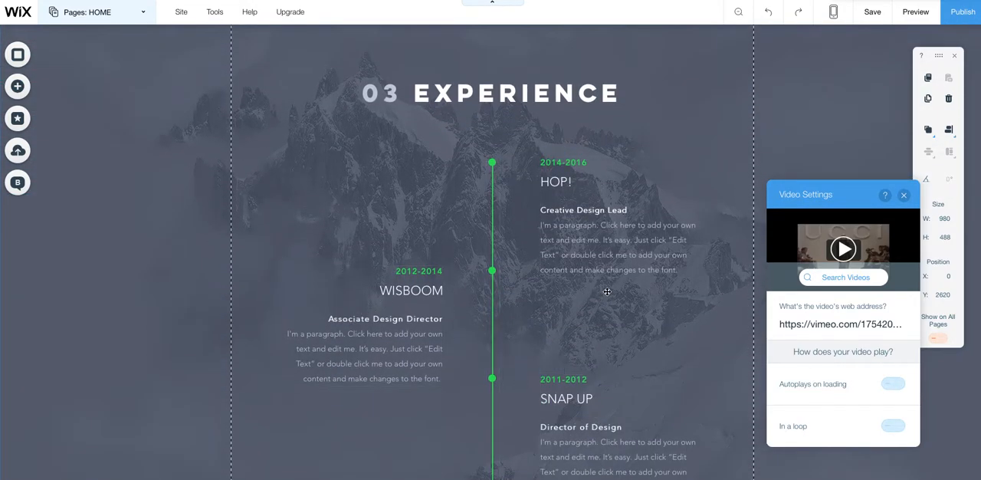
pyautogui.scroll(-12, 607, 295)
pyautogui.scroll(-5, 606, 291)
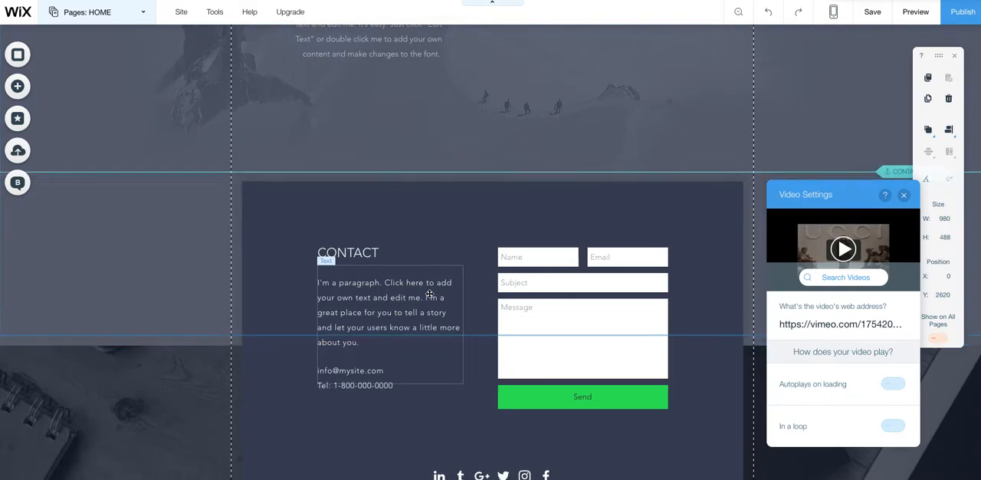
pyautogui.scroll(-1, 429, 293)
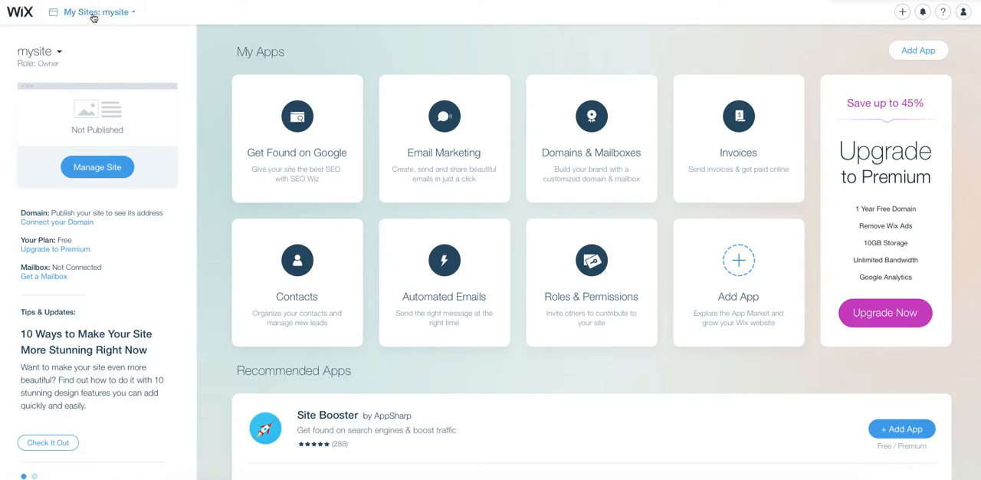
# - Open the site "mysite" from the My Sites list for editing and look over its header and introduction box
pyautogui.click(112, 14)
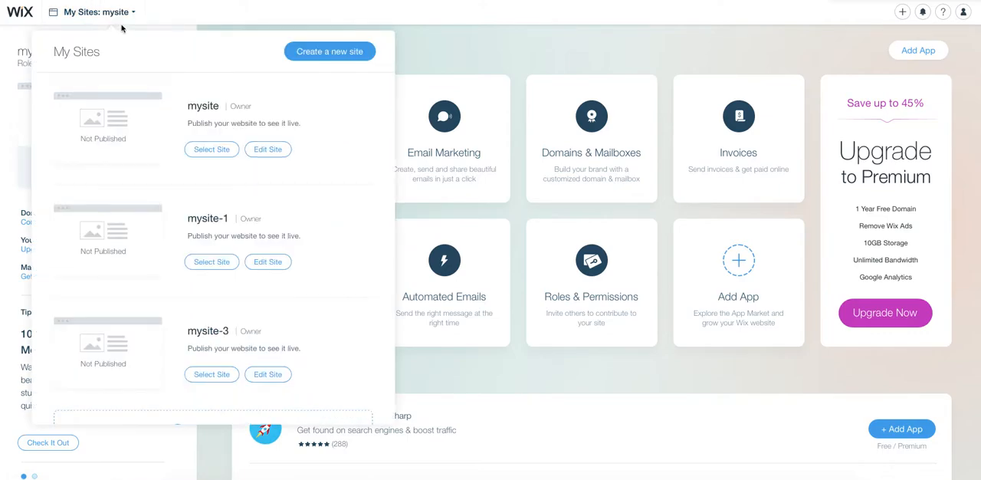
pyautogui.click(264, 150)
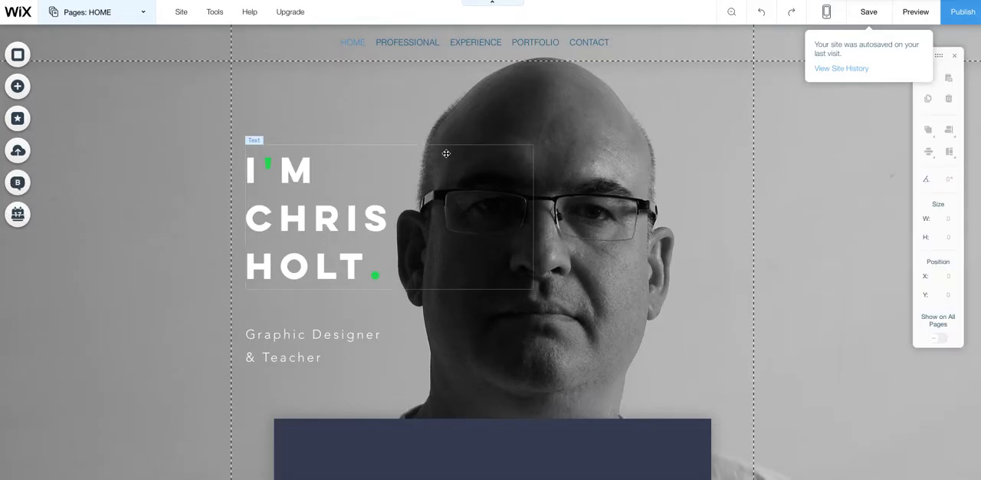
pyautogui.scroll(-5, 502, 164)
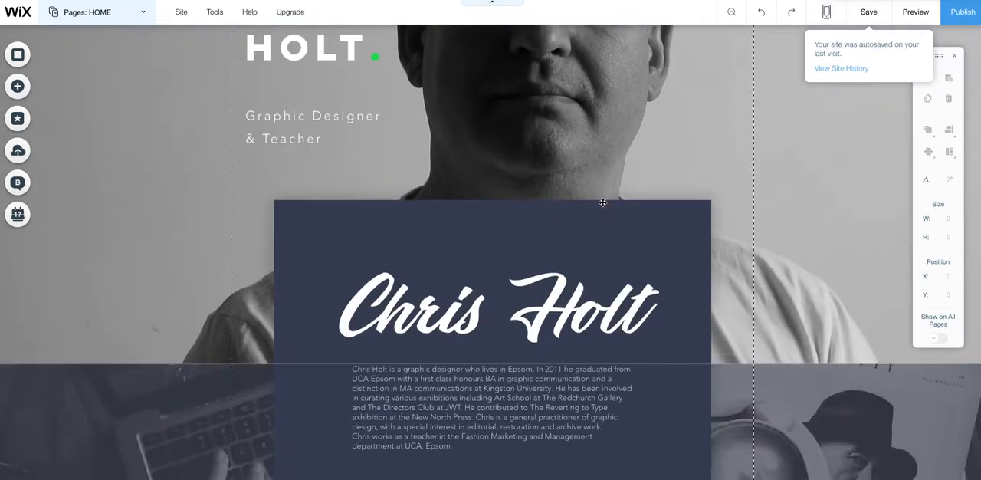
pyautogui.scroll(-1, 604, 203)
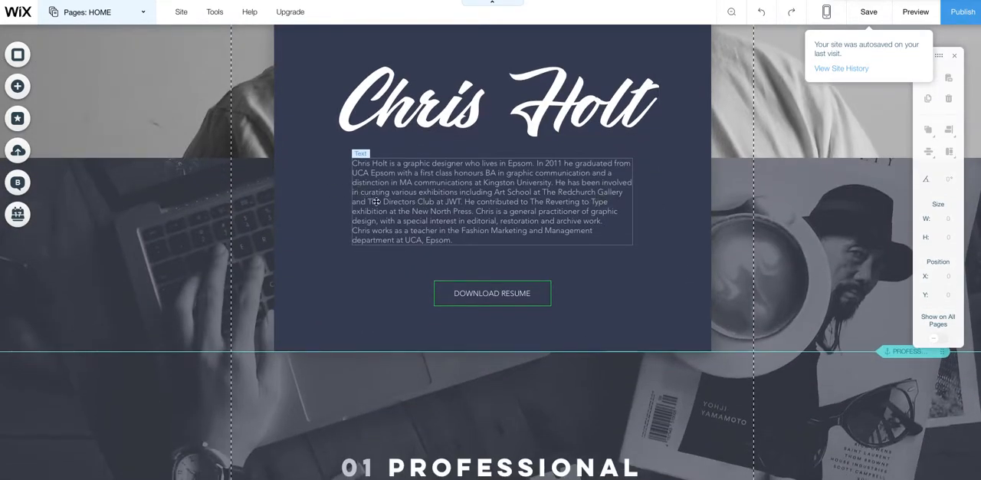
pyautogui.scroll(6, 428, 190)
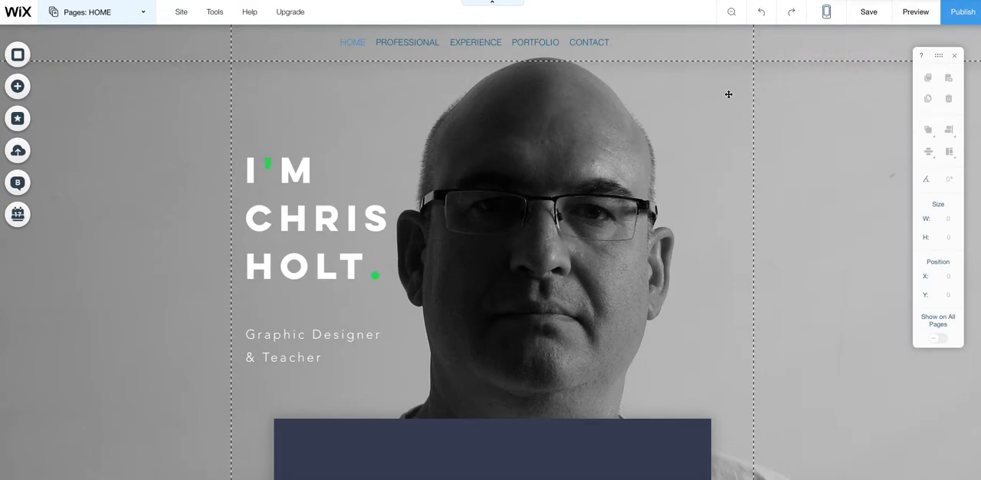
# - Preview the site, test the Download Resume link in the dark container box, and close the opened resume
pyautogui.click(917, 12)
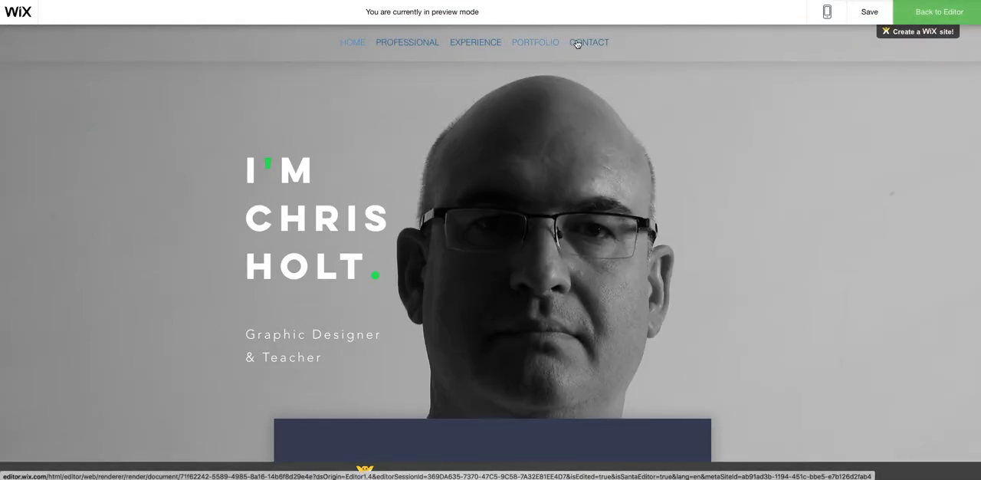
pyautogui.scroll(-4, 434, 230)
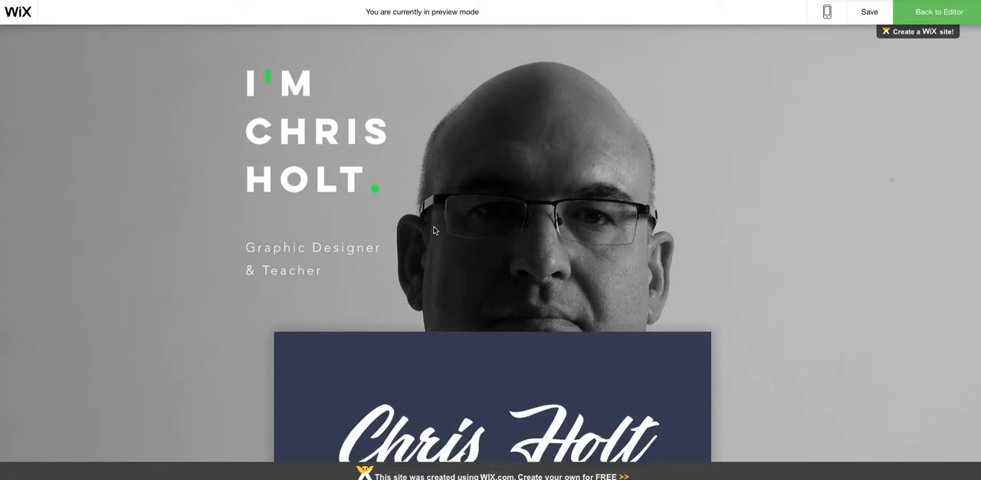
pyautogui.scroll(-3, 434, 230)
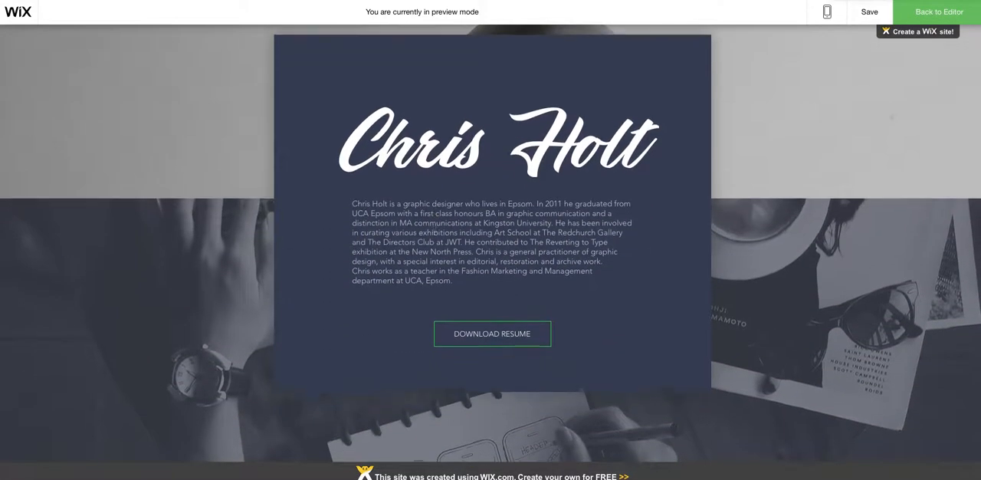
pyautogui.click(507, 298)
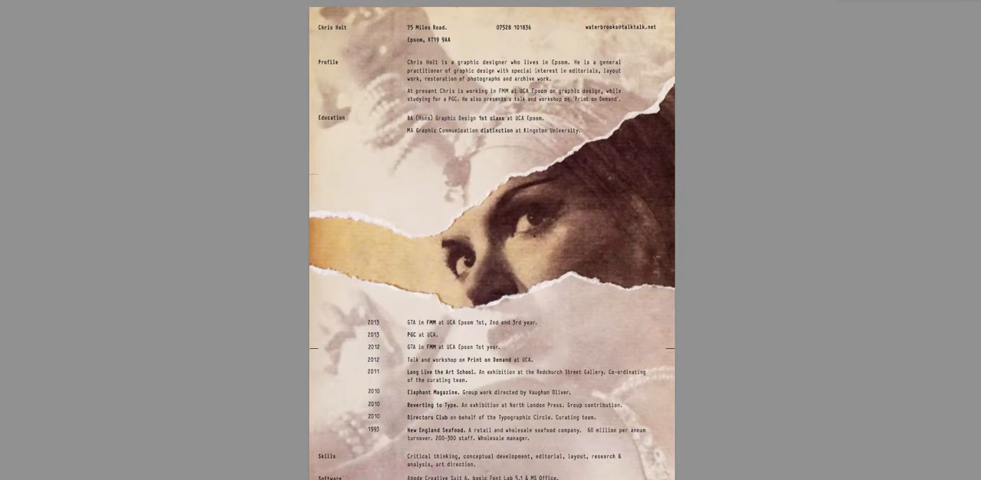
pyautogui.press('super+w')
# - Review the previewed page from the Professional skill bars through the Film, Experience and Contact sections, and return to the header
pyautogui.scroll(-5, 352, 182)
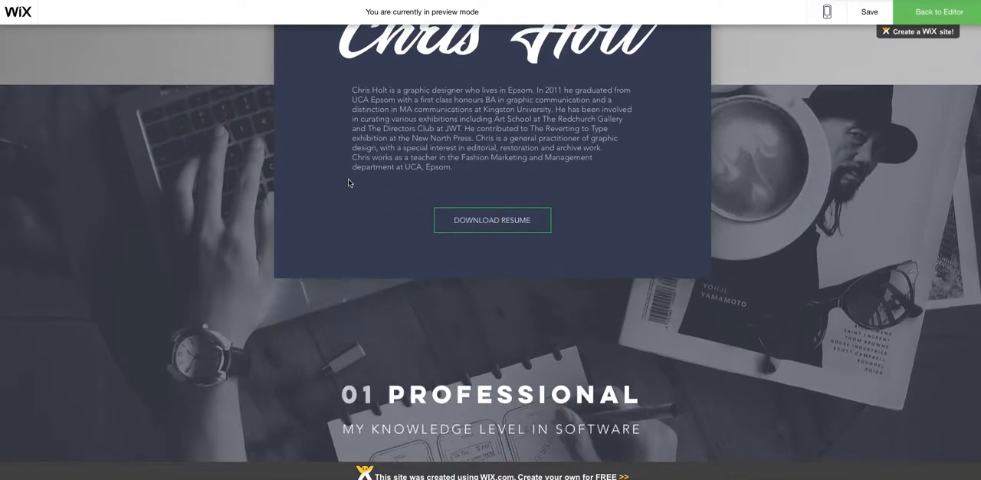
pyautogui.scroll(-1, 347, 181)
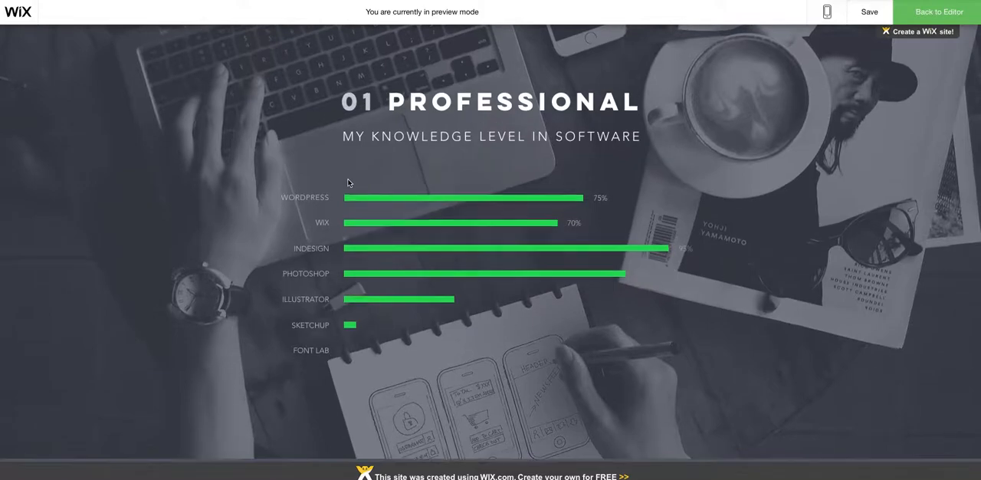
pyautogui.scroll(-1, 347, 181)
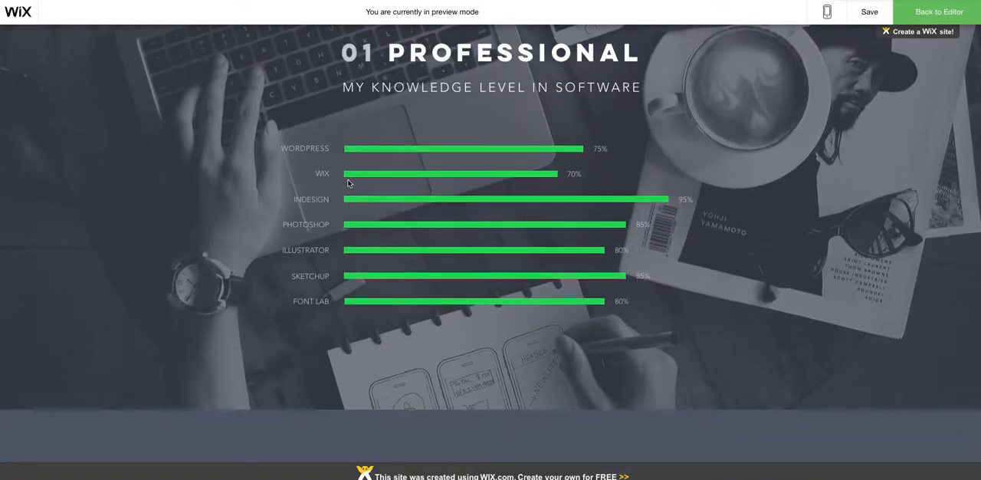
pyautogui.scroll(-4, 347, 182)
pyautogui.scroll(-3, 347, 182)
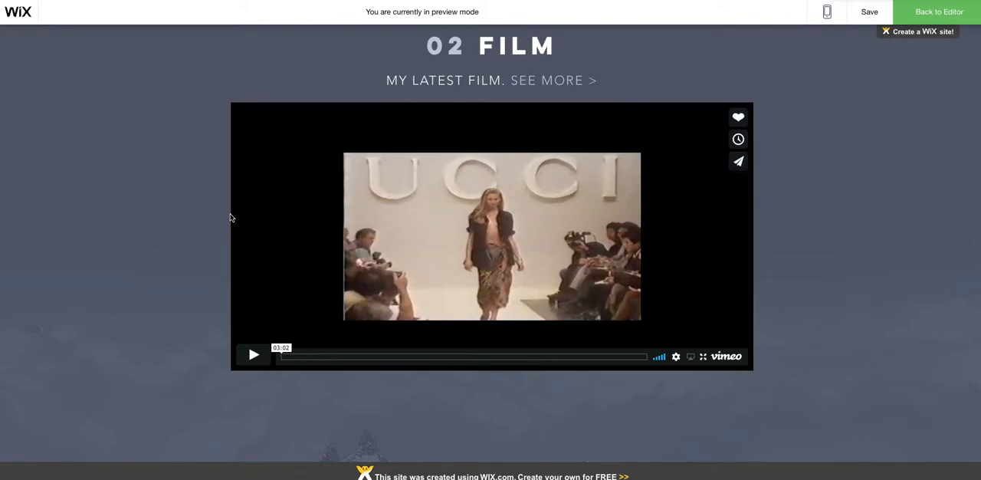
pyautogui.scroll(-5, 230, 218)
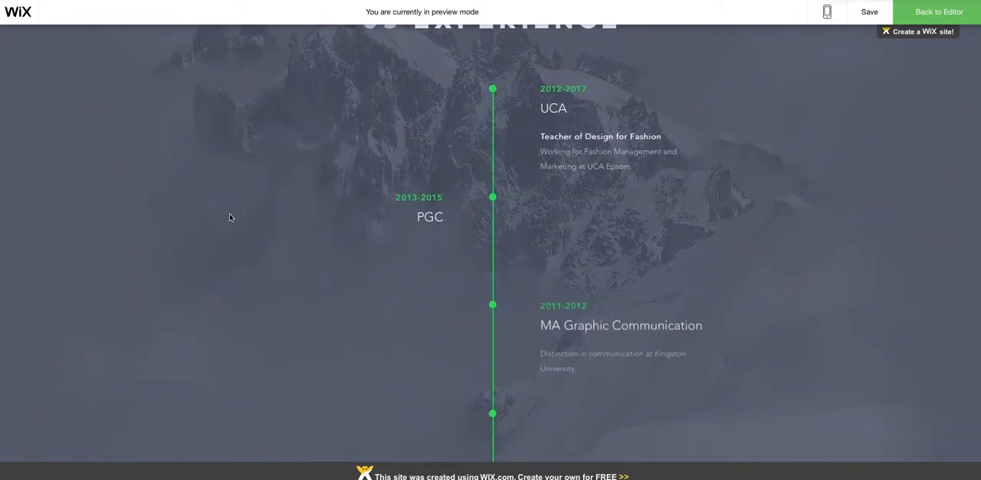
pyautogui.scroll(-3, 229, 218)
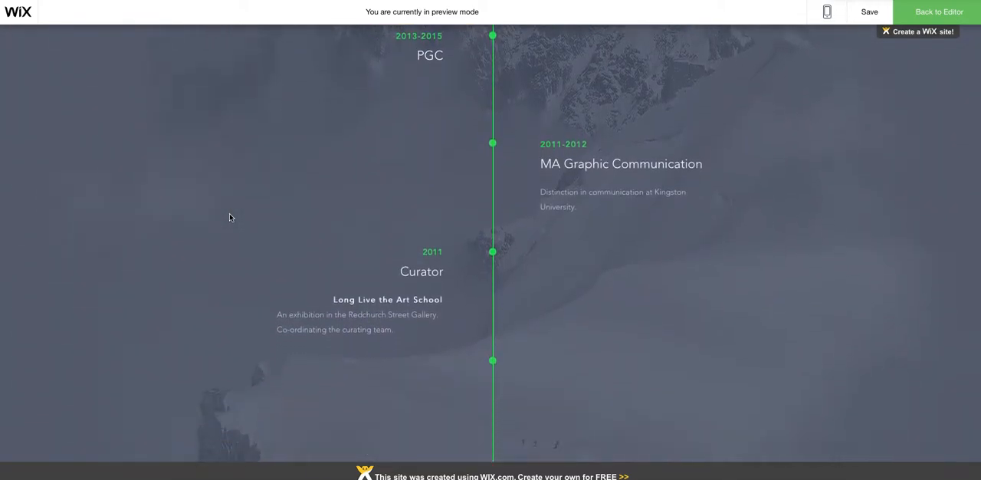
pyautogui.scroll(-7, 230, 218)
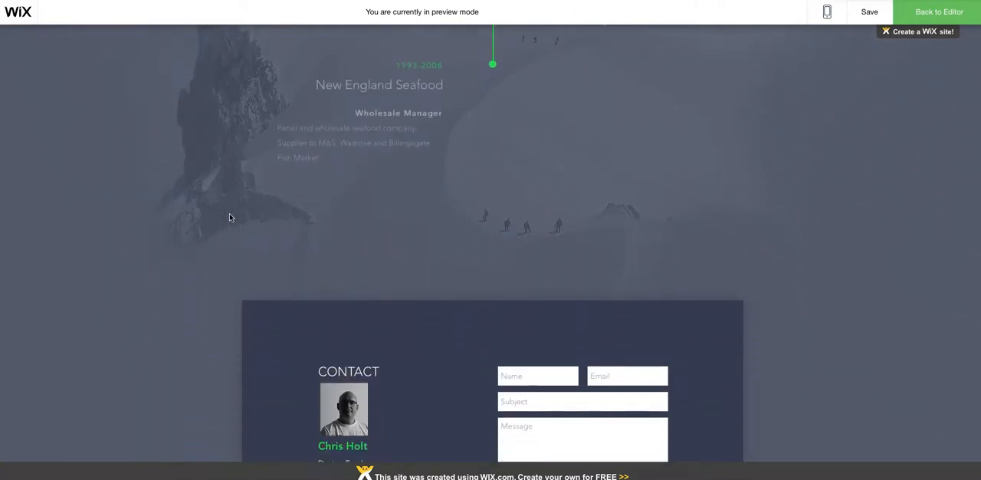
pyautogui.scroll(-4, 229, 218)
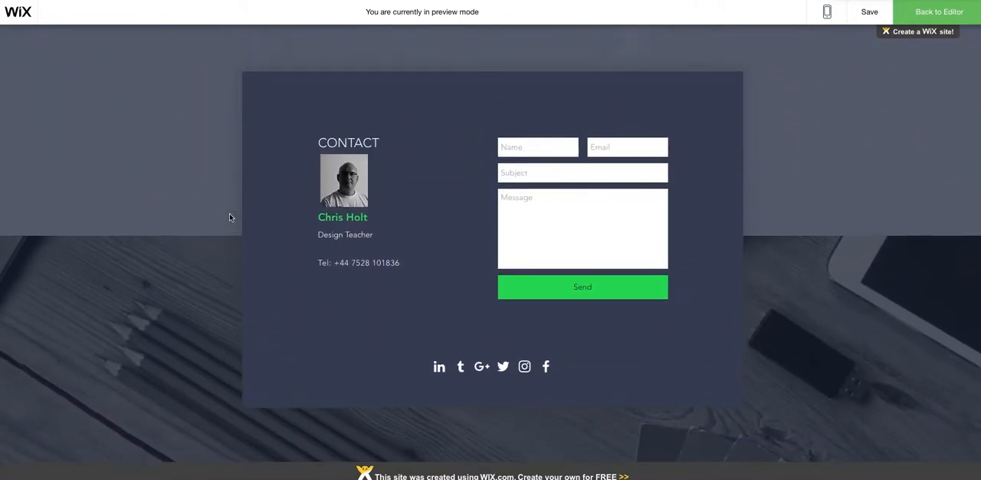
pyautogui.scroll(14, 216, 216)
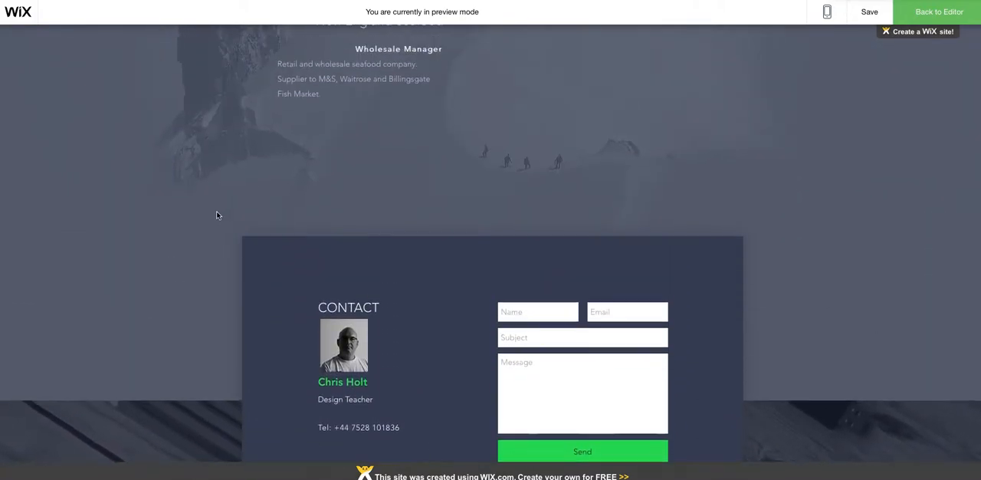
pyautogui.scroll(12, 216, 215)
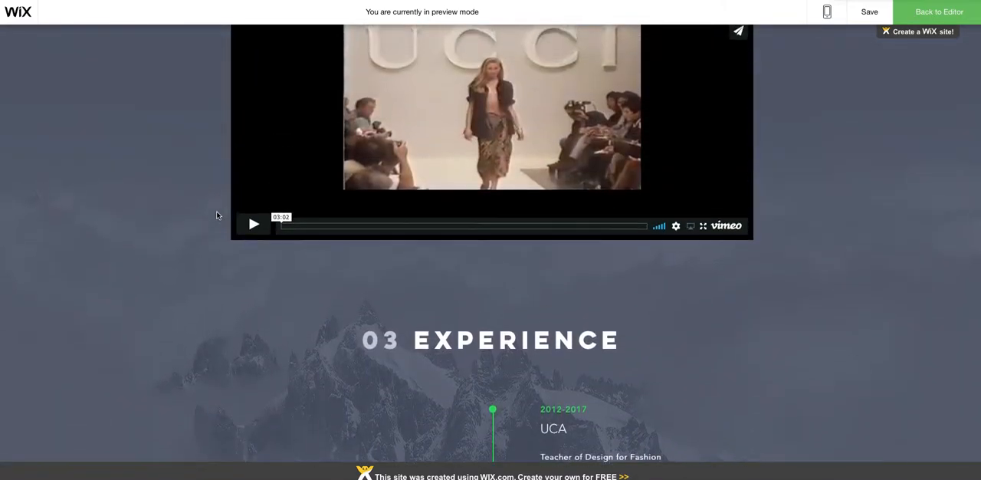
pyautogui.scroll(6, 216, 215)
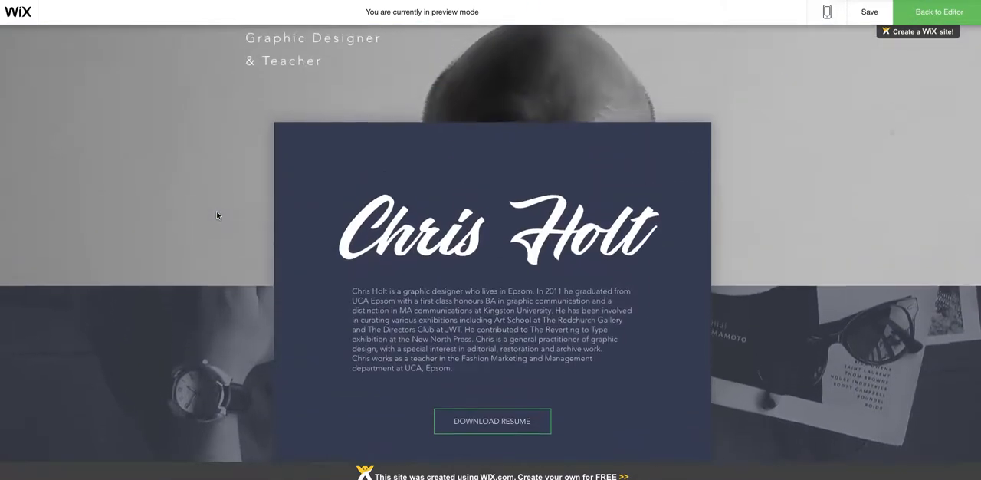
pyautogui.scroll(3, 216, 216)
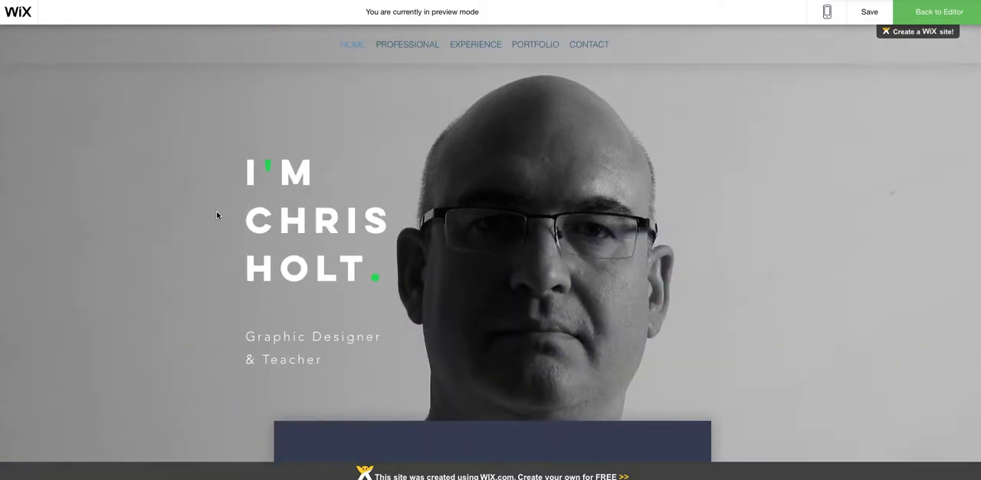